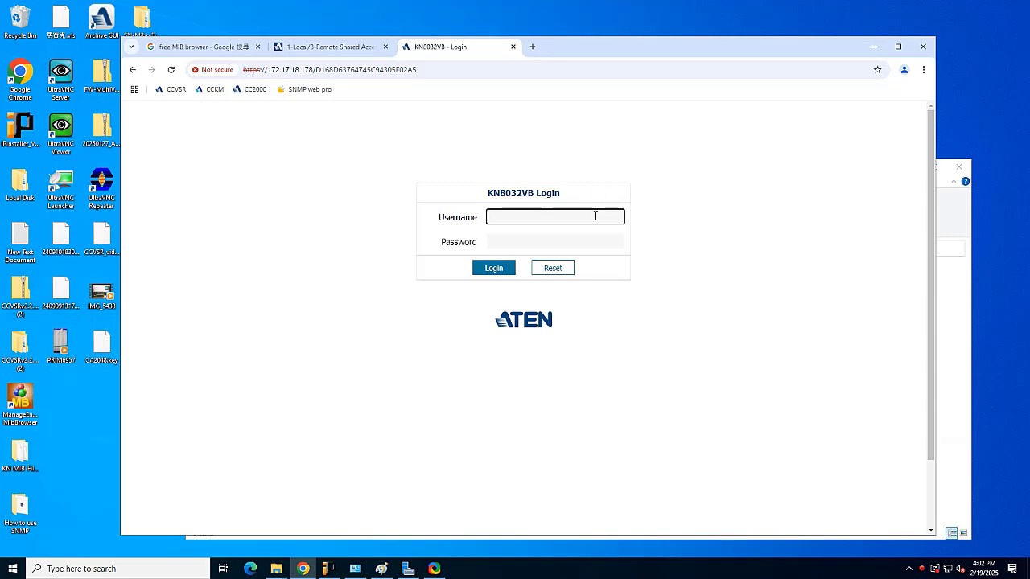
- Log in to the KN8032VB web interface with the administrator account and its password
left_click(595, 217)
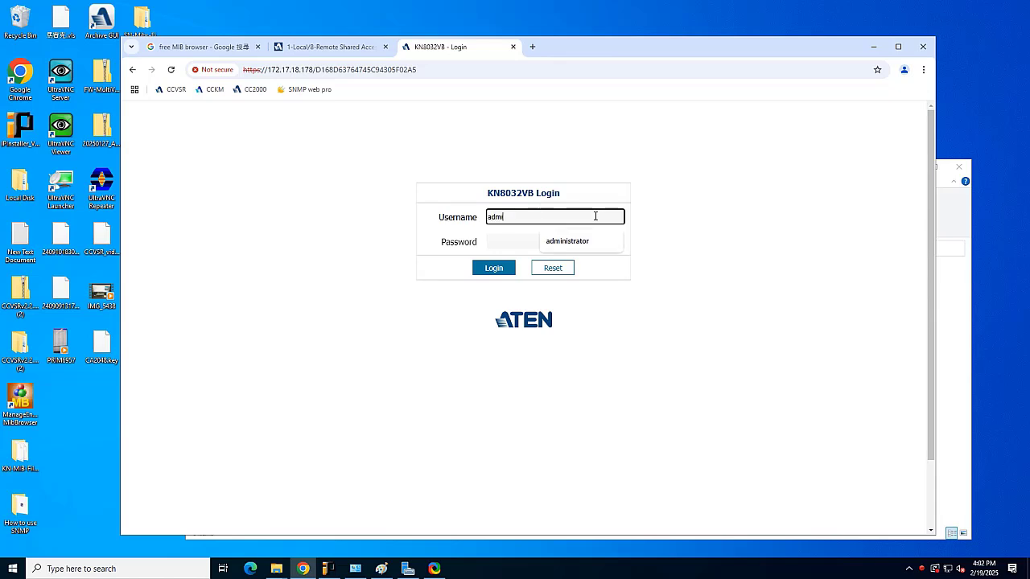
key("Tab")
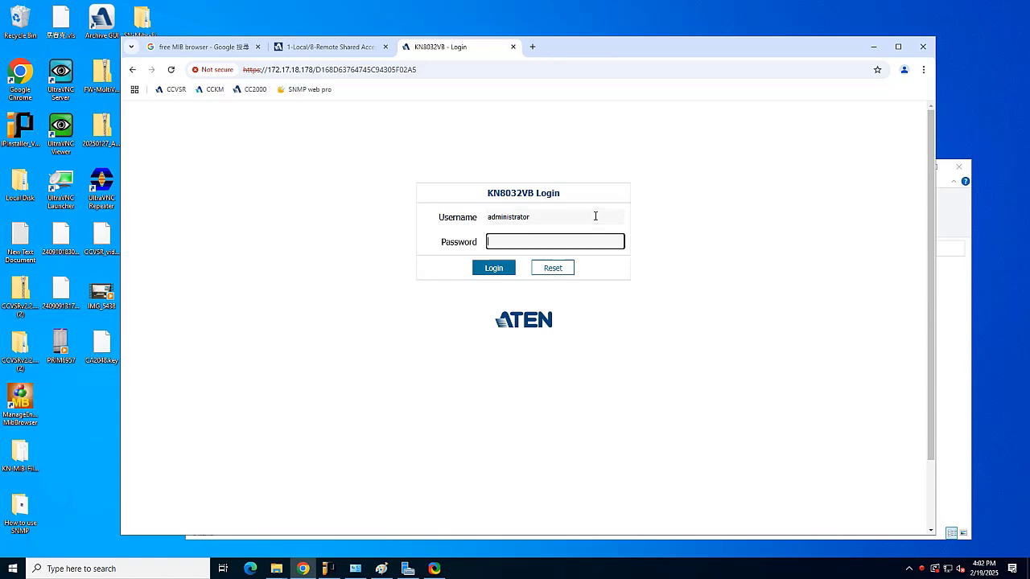
key("Return")
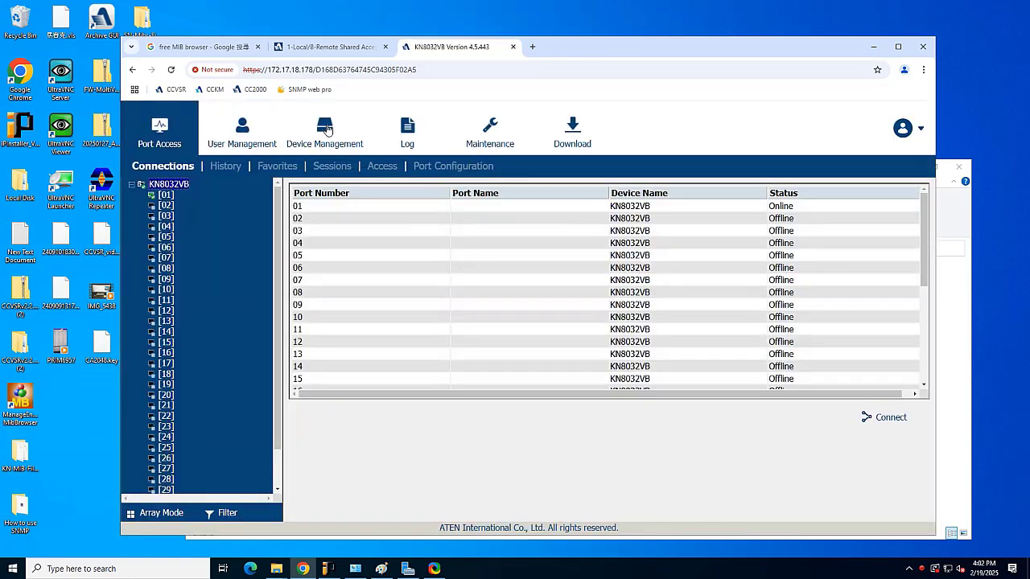
- Go to Device Management > ANMS > SNMP Agent to view the empty community list
left_click(328, 129)
left_click(400, 168)
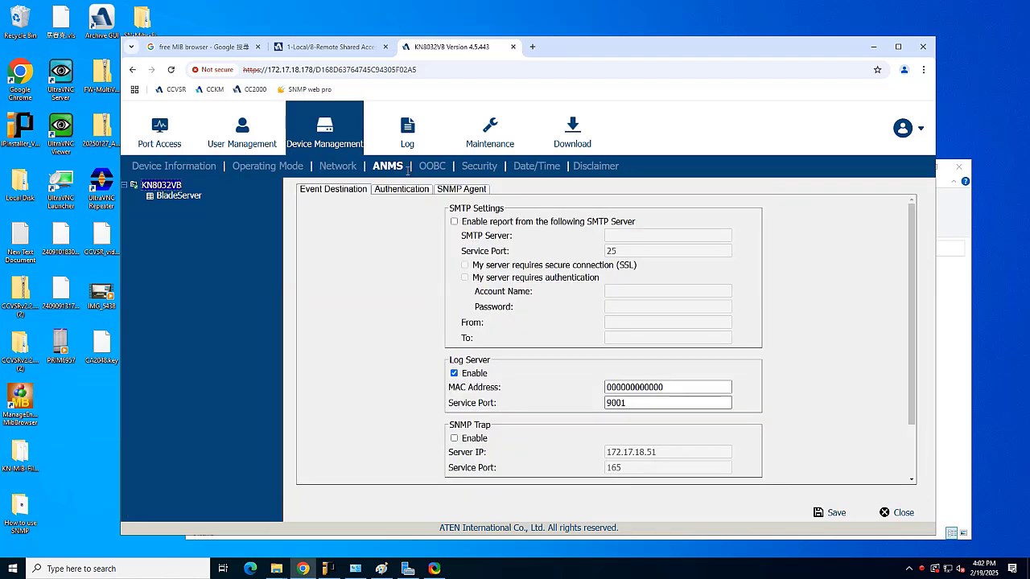
left_click(461, 190)
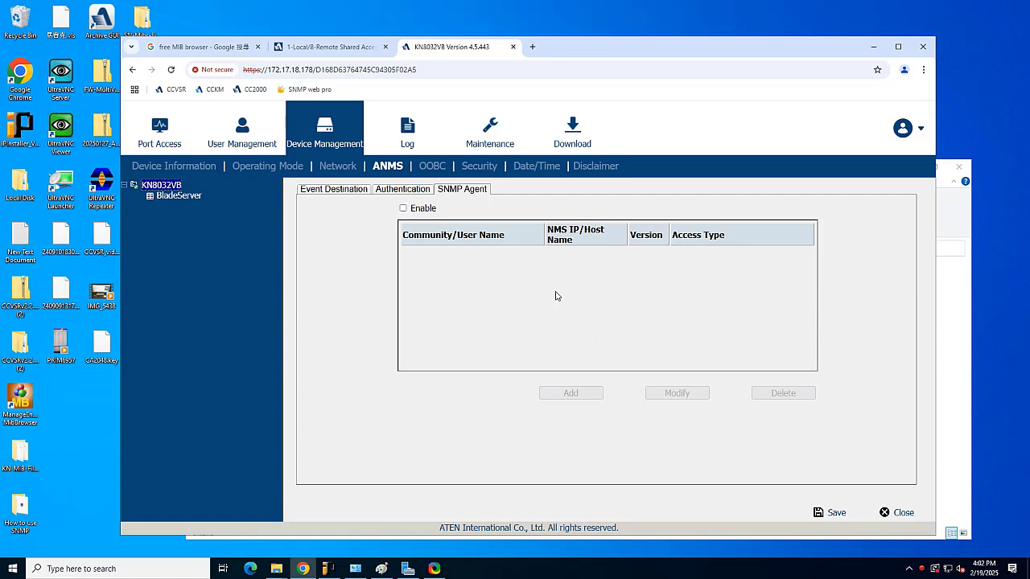
- Read through the ManageEngine Free SNMP MIB Browser page, then return to the ATEN KN8032VB product tab
left_click(214, 48)
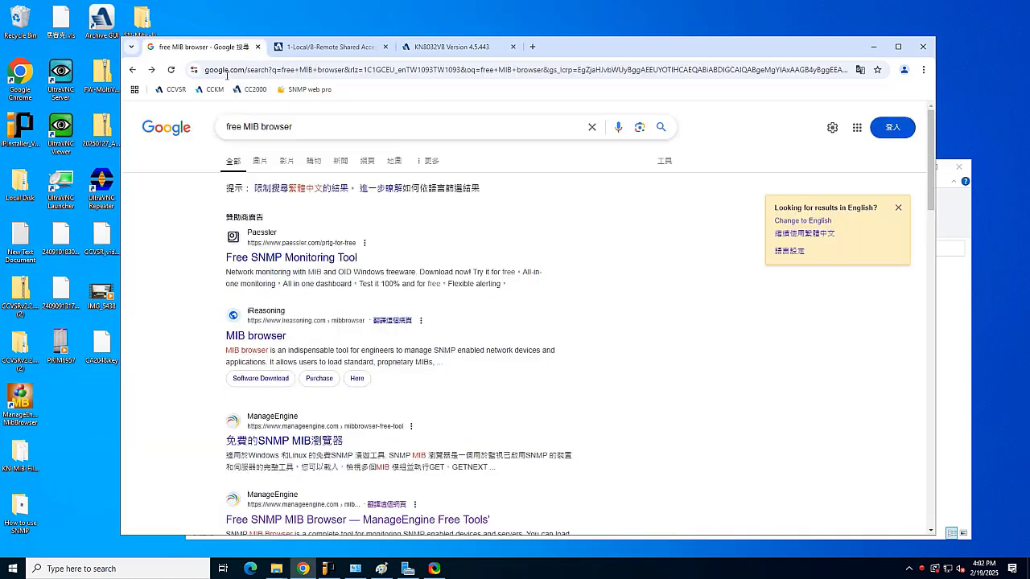
left_click_drag(318, 127, 234, 135)
left_click(330, 130)
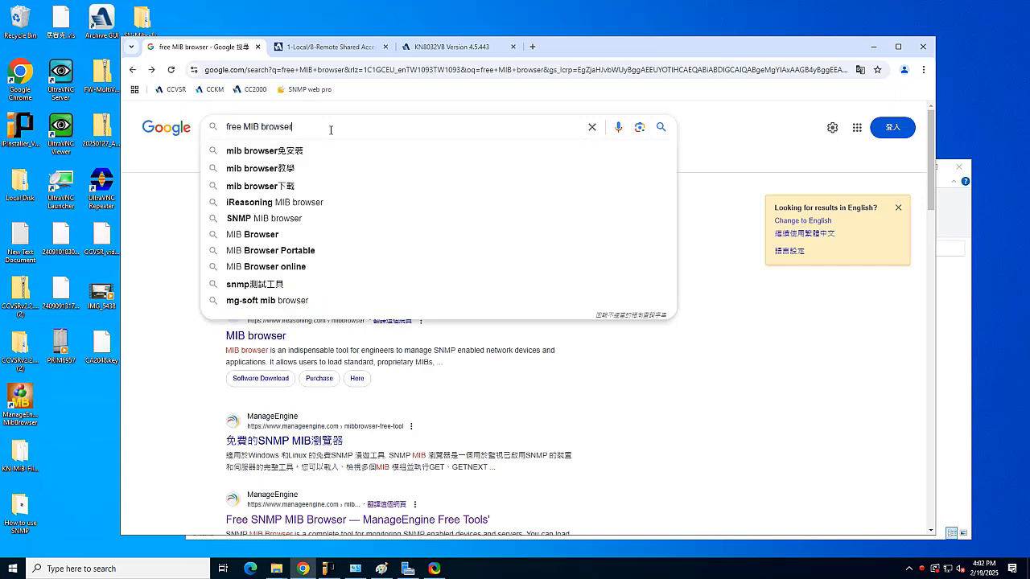
left_click(150, 230)
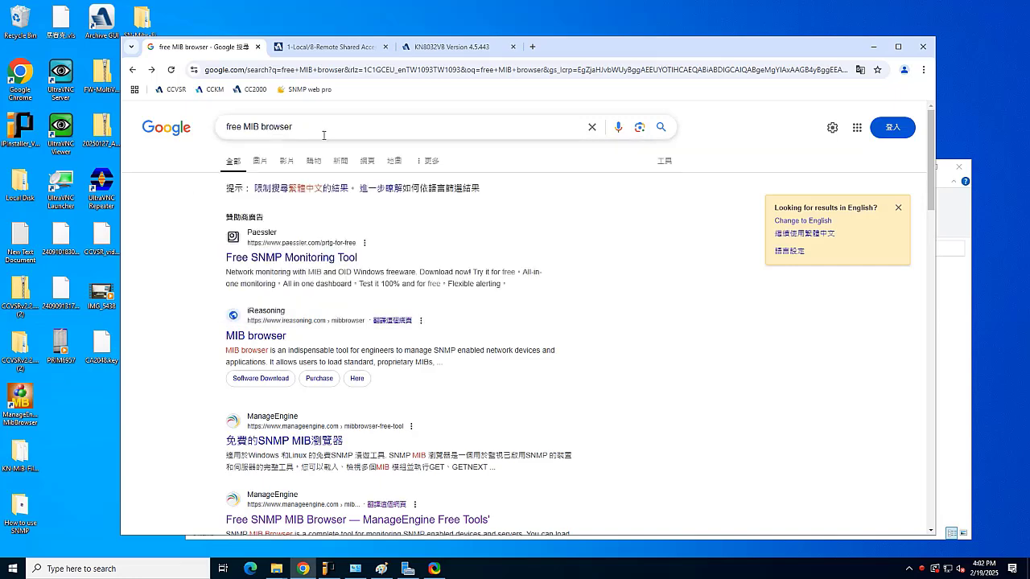
scroll(402, 310, "down", 3)
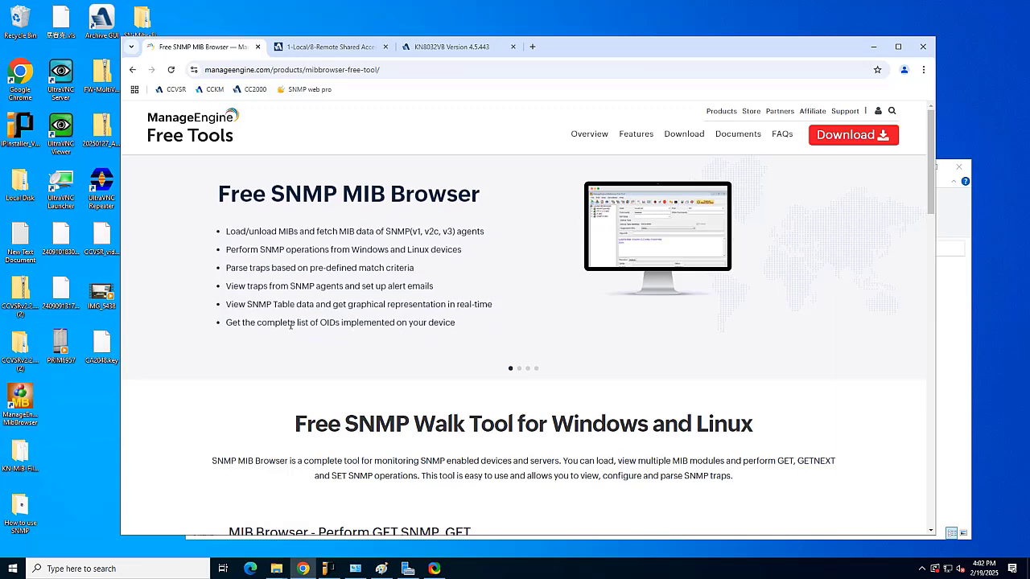
left_click_drag(933, 184, 933, 268)
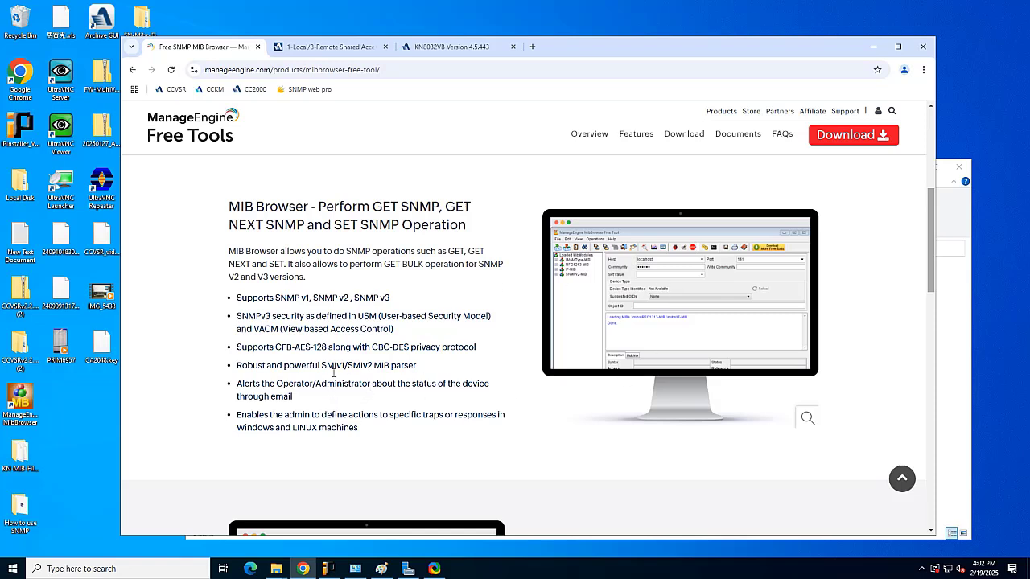
left_click(332, 48)
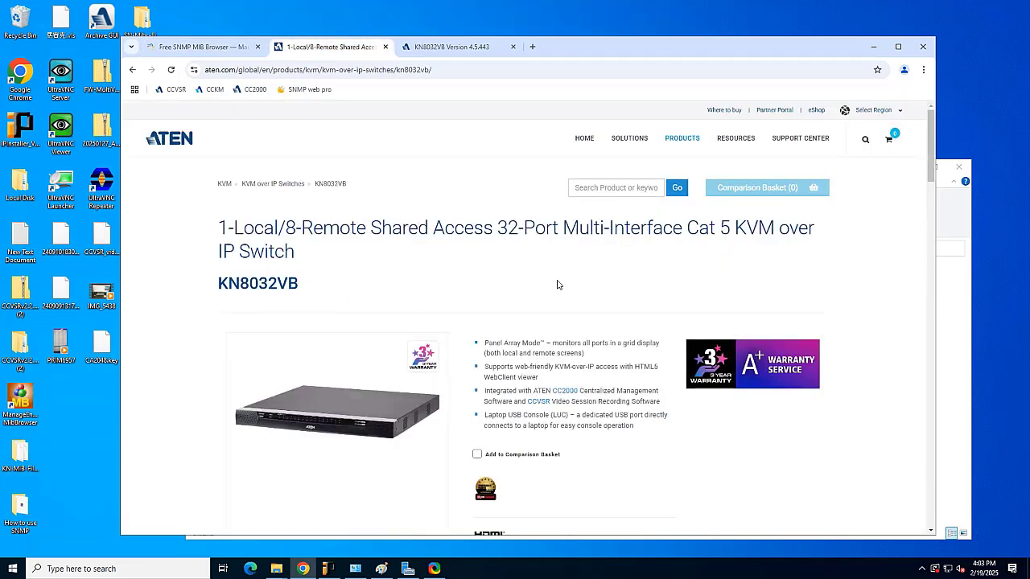
- Scroll Support & Downloads to the MIB File table, noting KN-MIB-File-v4.3.422 (2025-01-15) as newest
left_click_drag(932, 164, 931, 250)
left_click(633, 205)
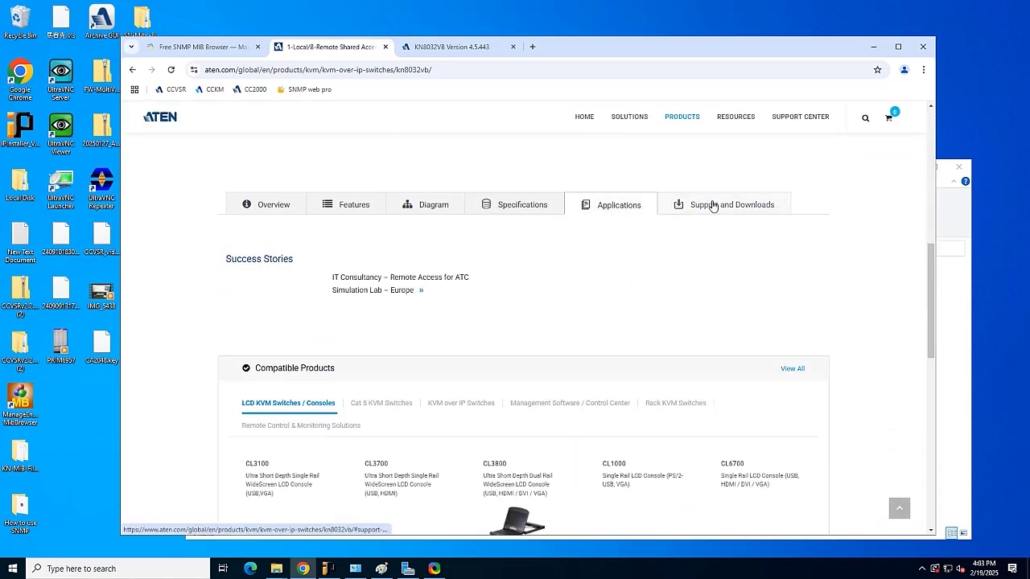
left_click(713, 203)
left_click_drag(934, 221, 937, 385)
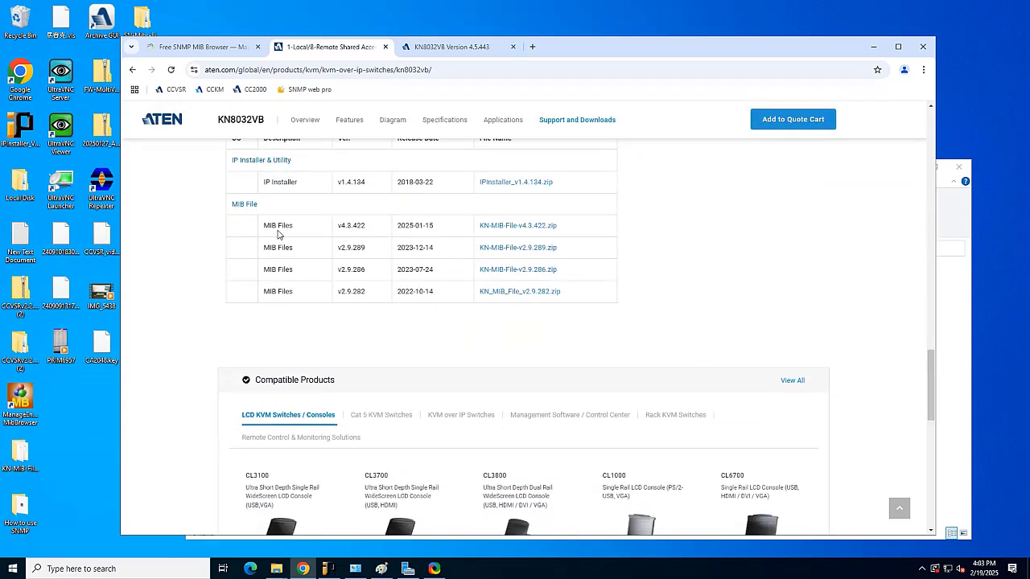
left_click_drag(264, 226, 577, 230)
left_click(765, 233)
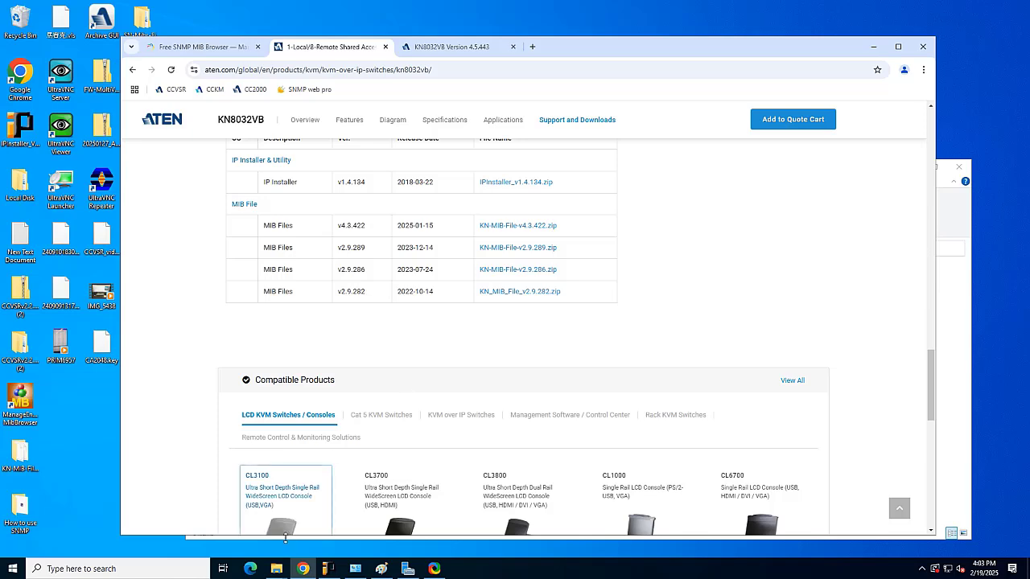
left_click(277, 570)
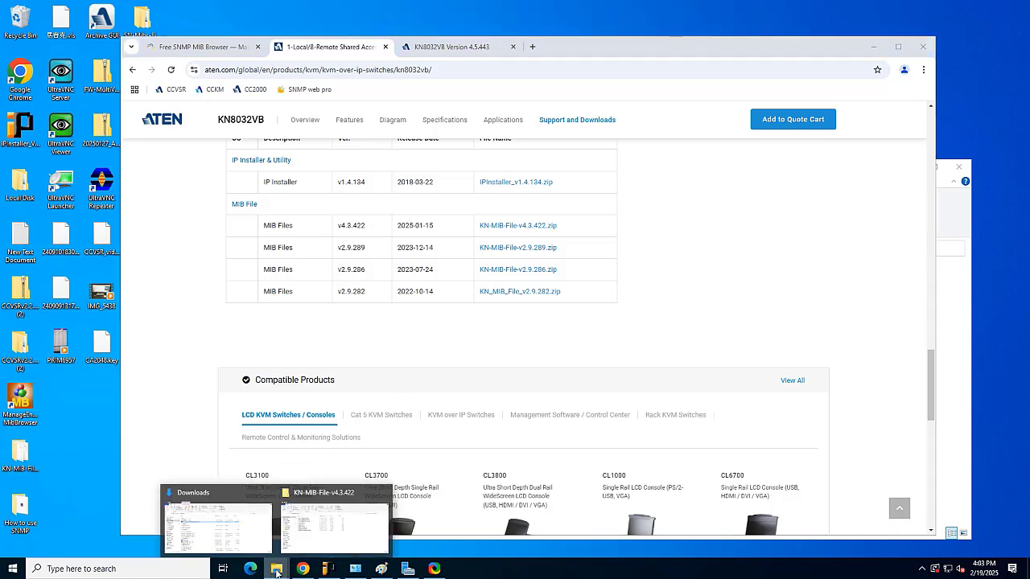
left_click(238, 535)
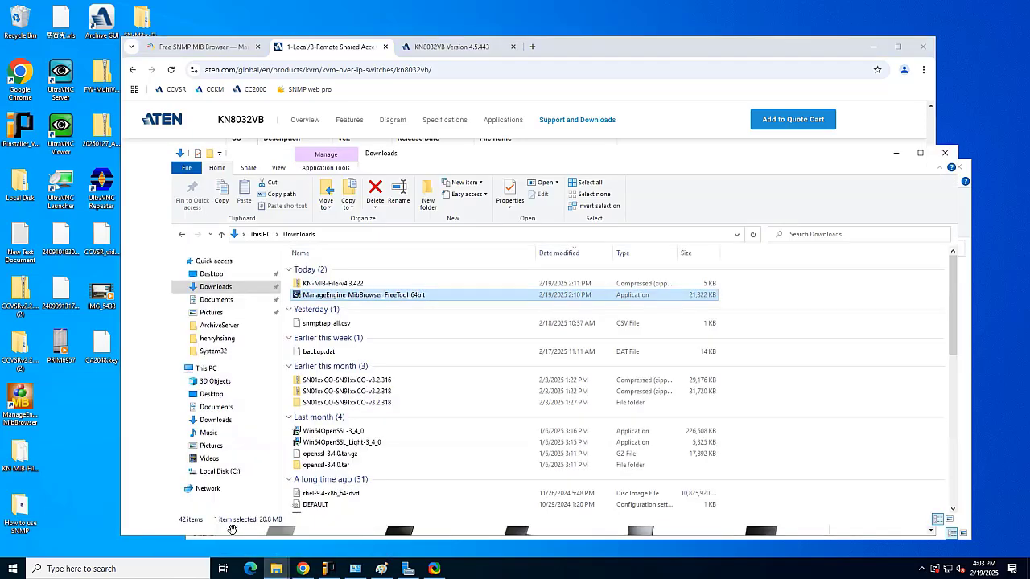
left_click(359, 285)
left_click(408, 297)
left_click(347, 285)
left_click(353, 296)
left_click(896, 153)
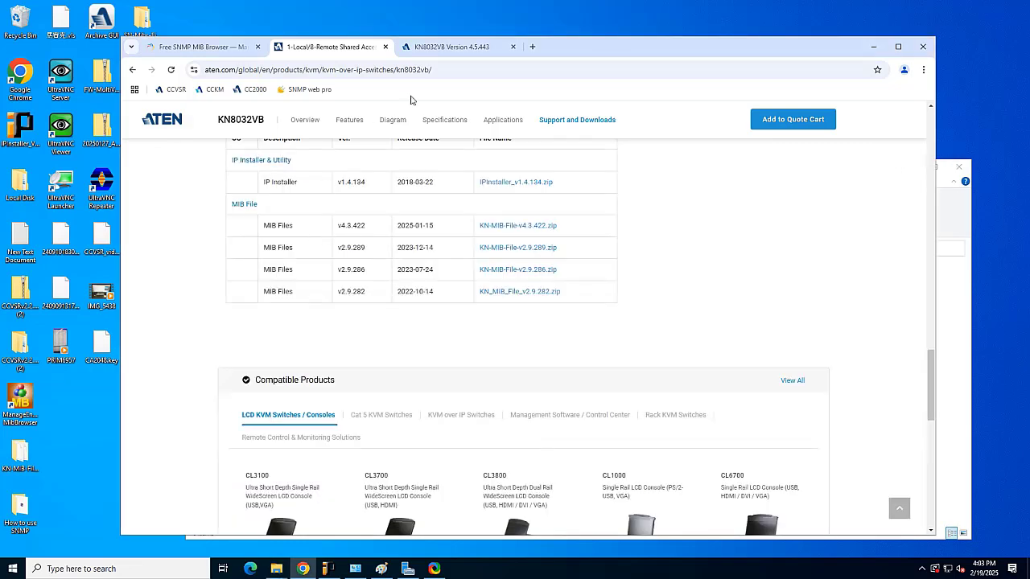
- Enable the SNMP agent and fill in a new V1 community entry for NMS host 172.17.18.51
left_click(448, 50)
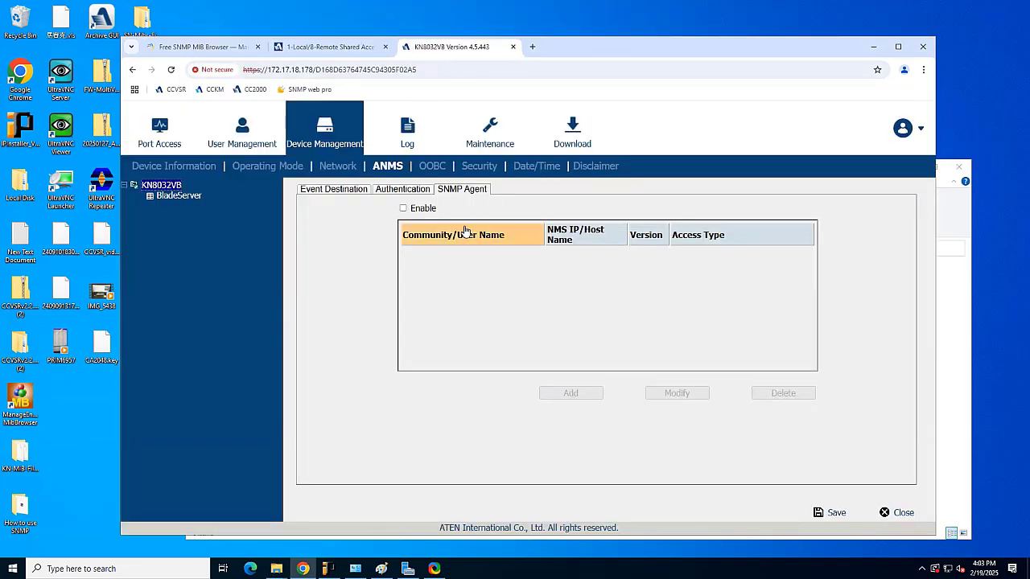
left_click(404, 209)
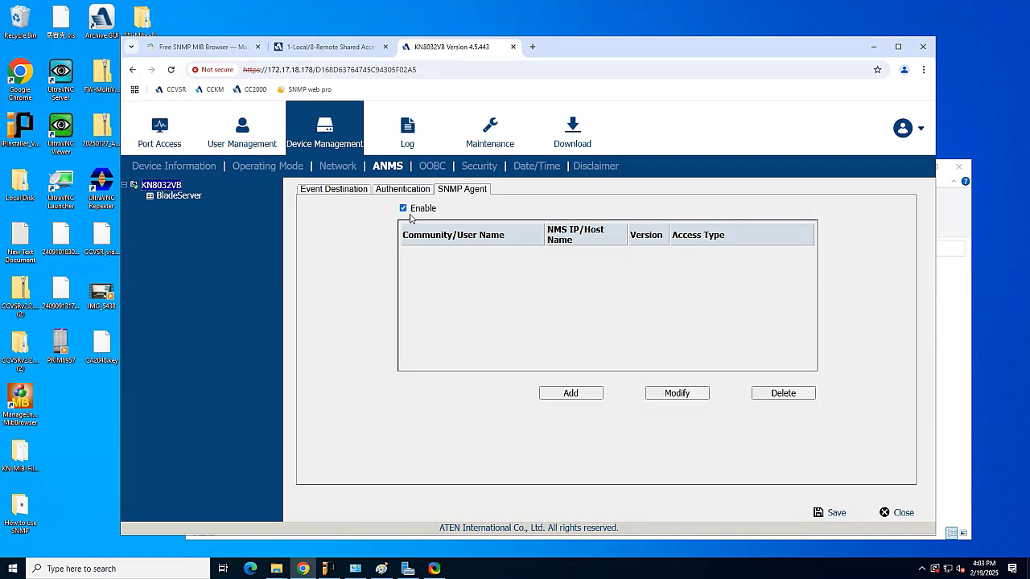
left_click(576, 396)
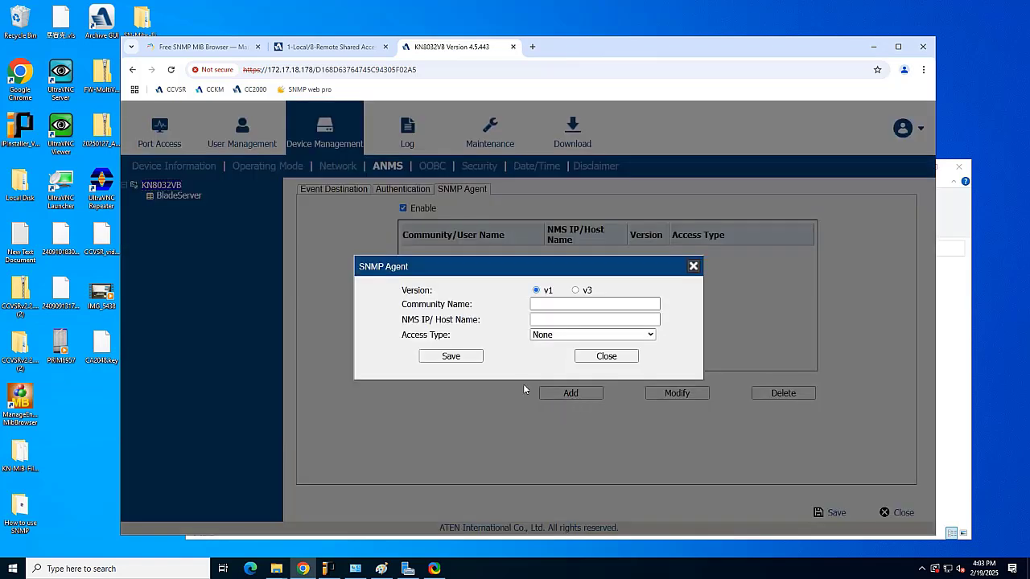
left_click(575, 291)
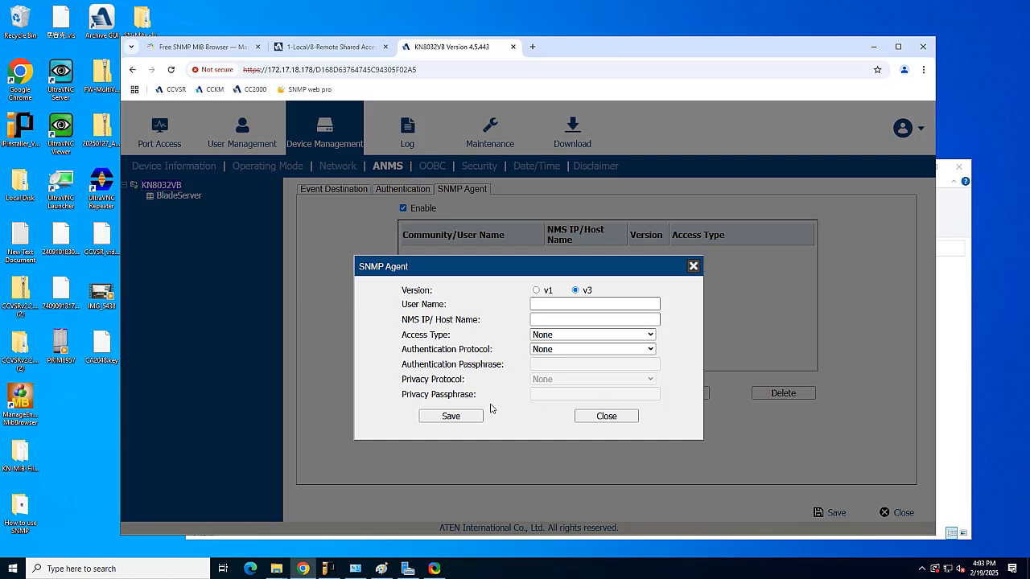
left_click(536, 290)
left_click(540, 304)
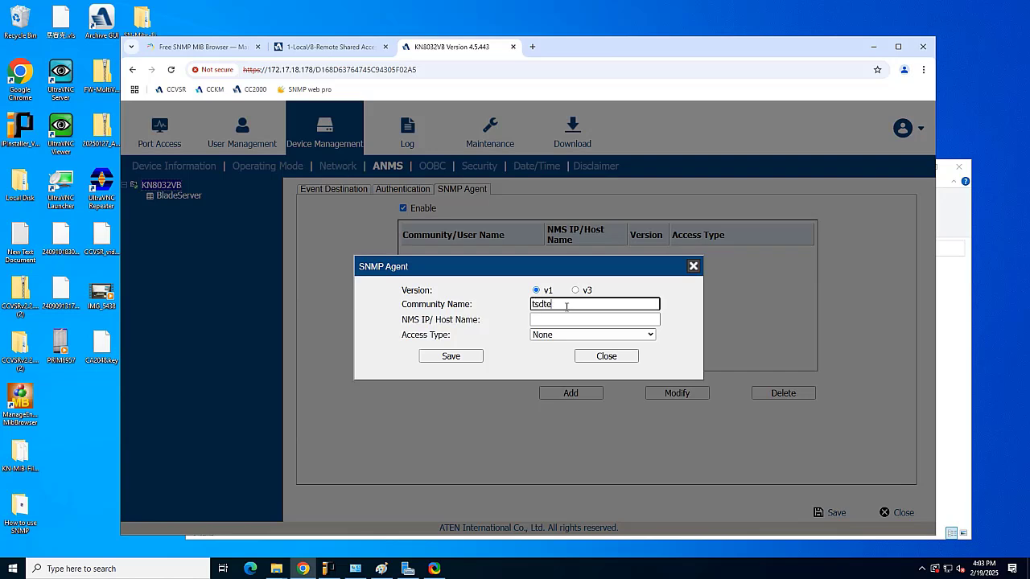
left_click(561, 319)
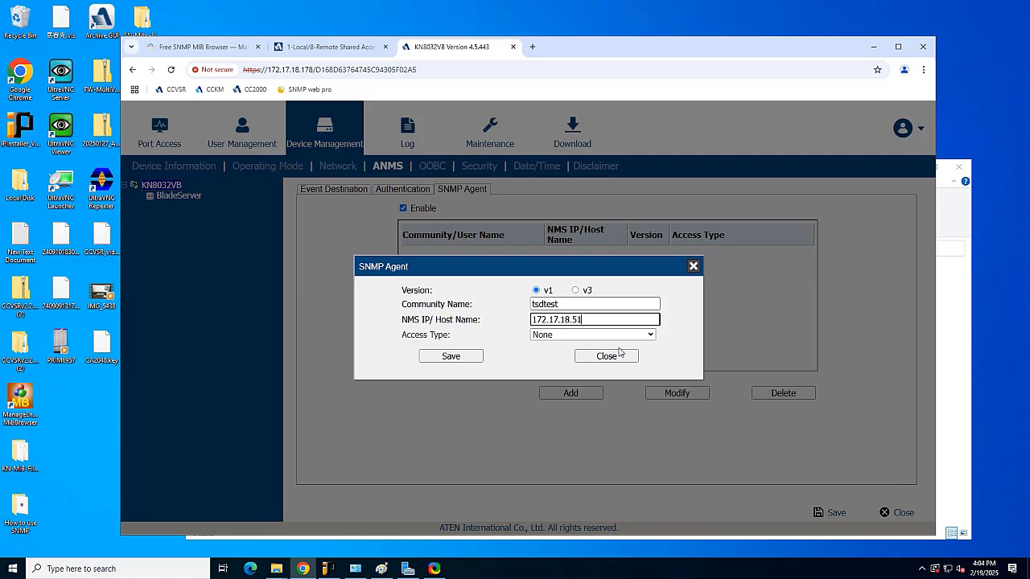
- Set the new community entry's access type to Read + Write
left_click(646, 337)
left_click(645, 336)
left_click(628, 360)
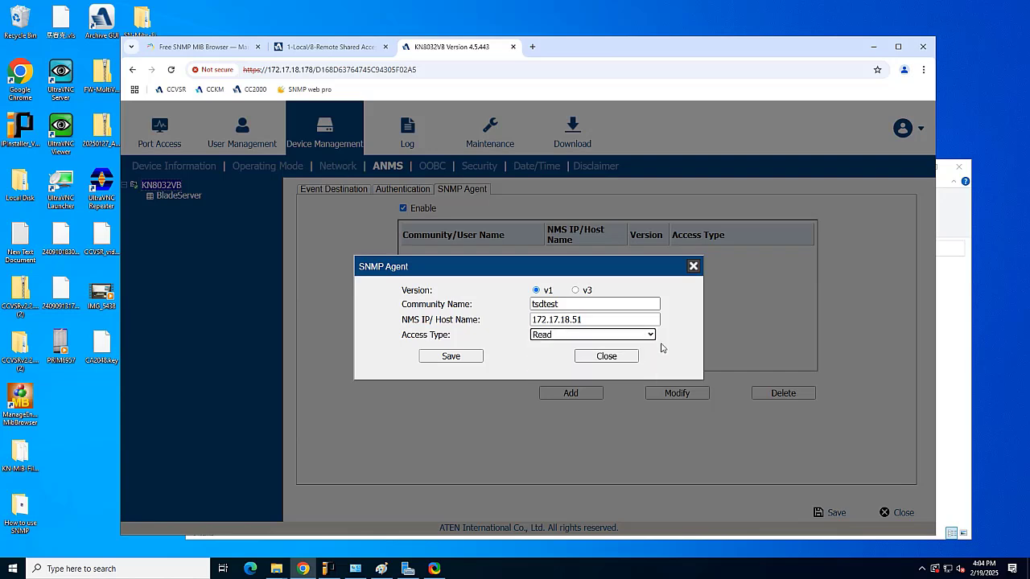
left_click(650, 336)
left_click(625, 375)
left_click(648, 337)
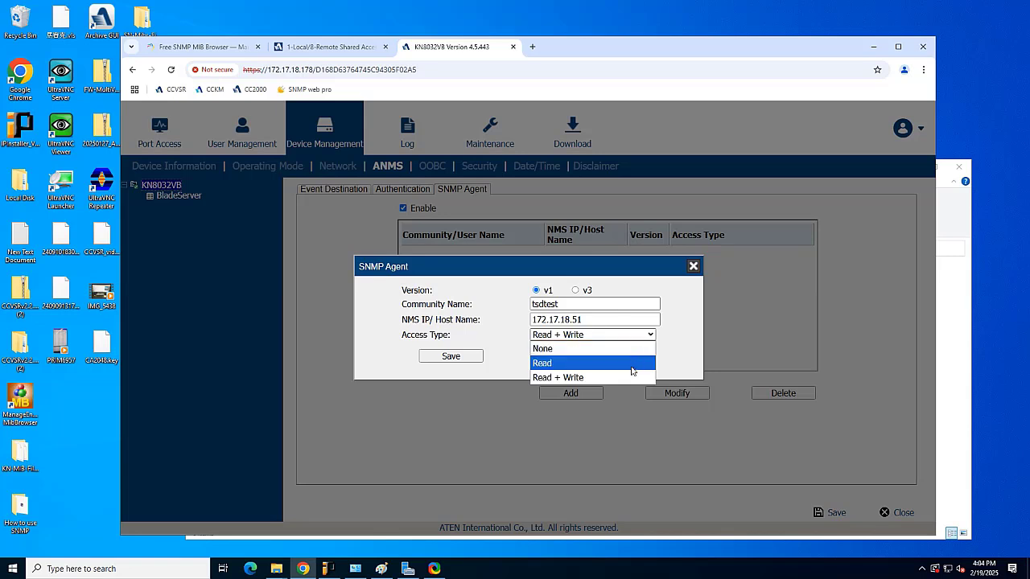
left_click(629, 378)
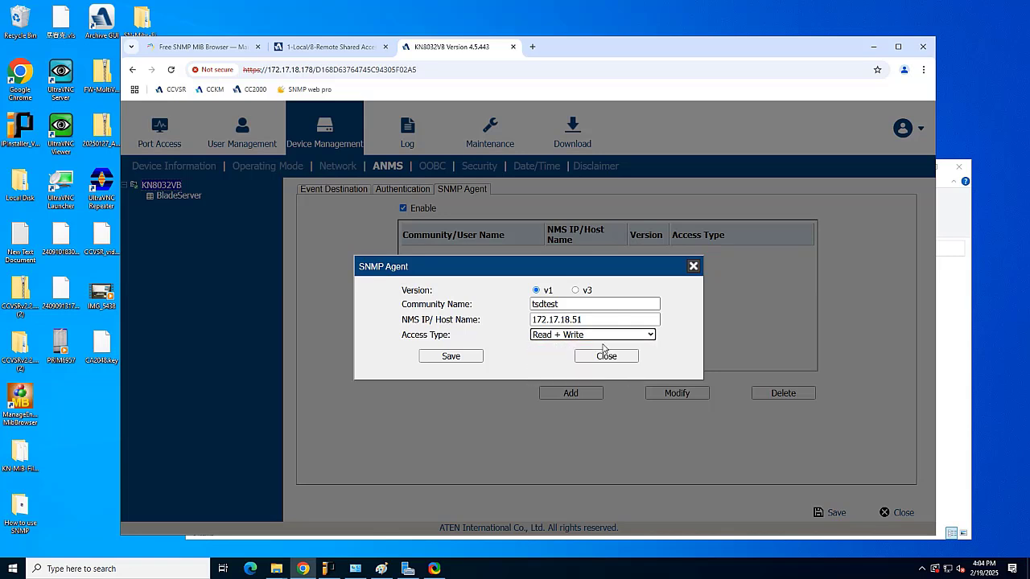
- Add the entry to the table, save the agent settings, and acknowledge 'Operation succeeded'
left_click(451, 356)
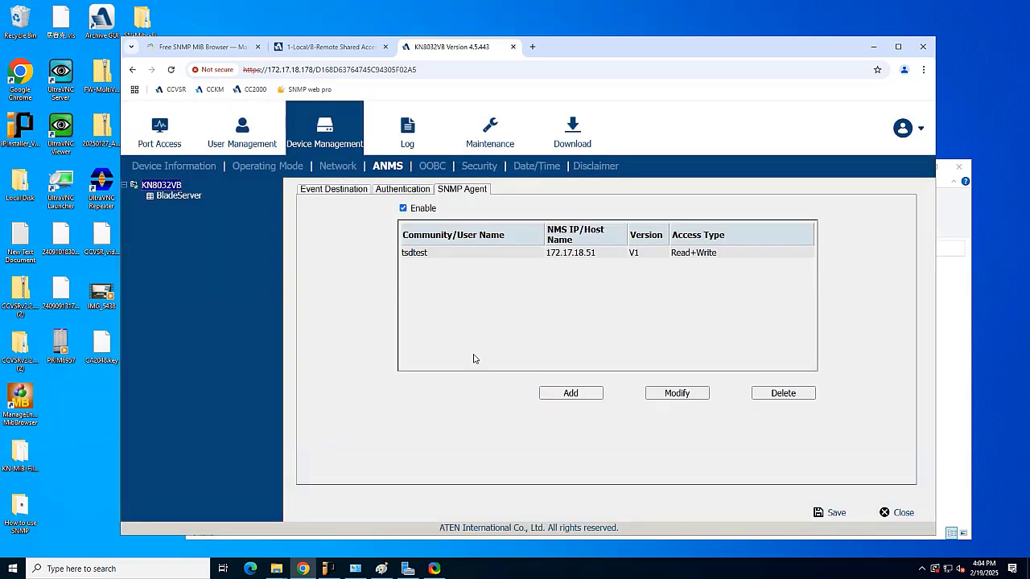
left_click(816, 513)
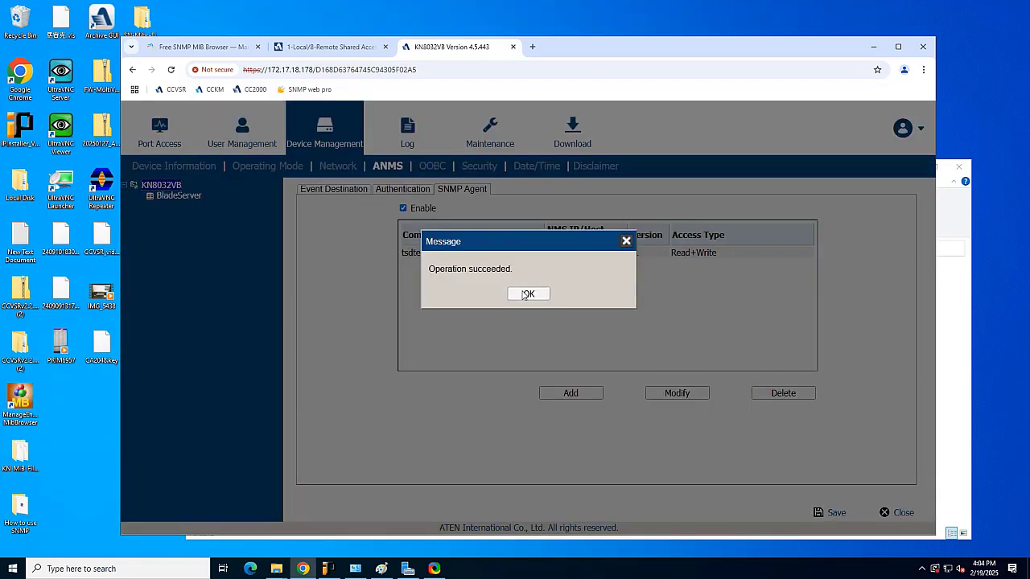
left_click(527, 295)
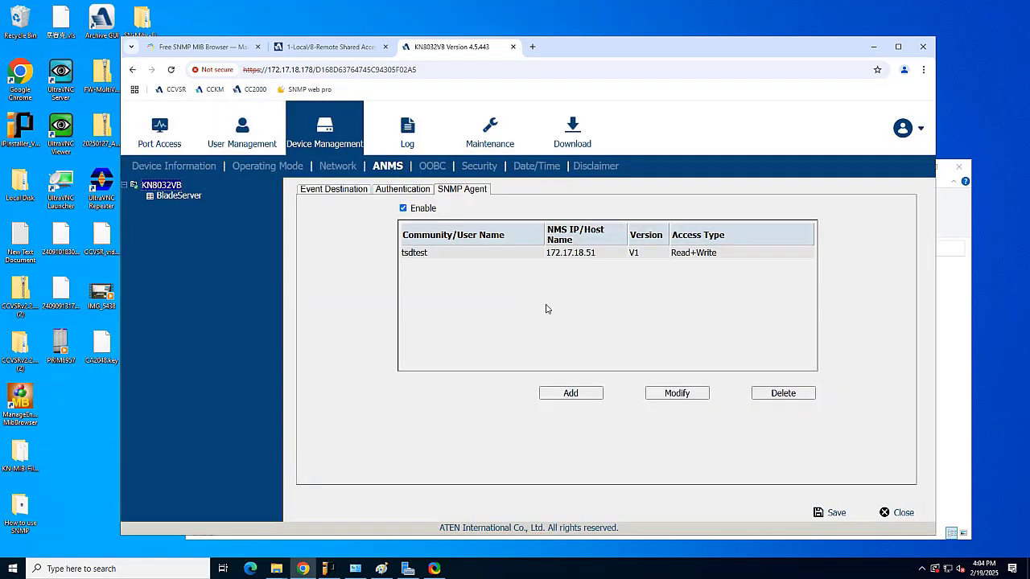
- Launch MibBrowser, dismiss the MIB loading error, and enlarge the window and tree panel
double_click(31, 400)
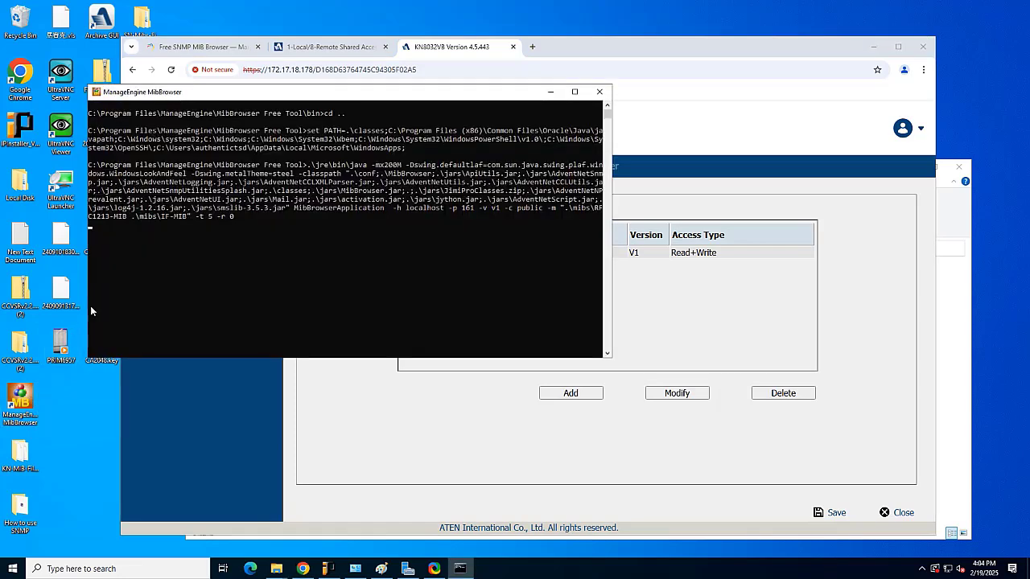
left_click(551, 92)
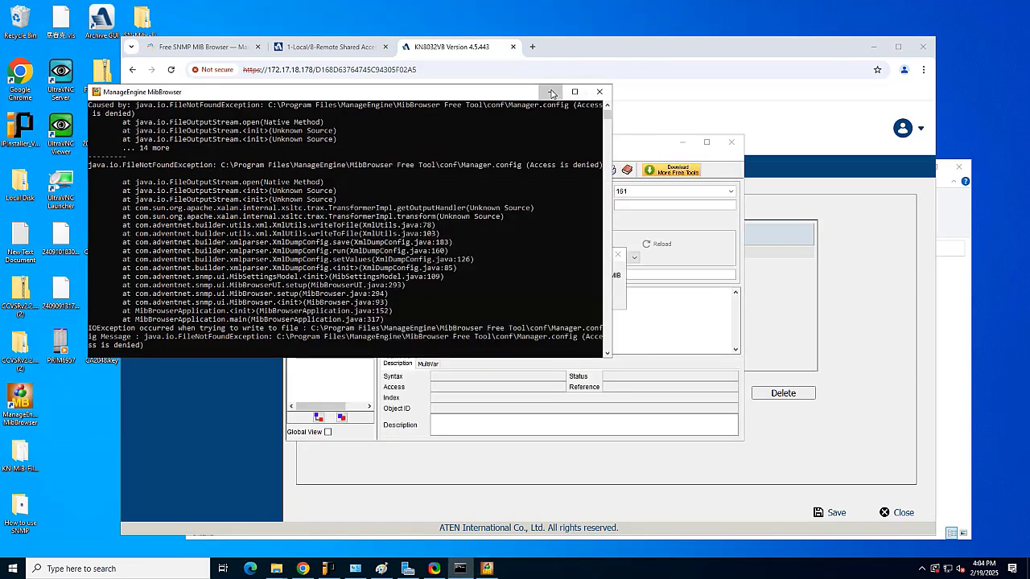
left_click(513, 295)
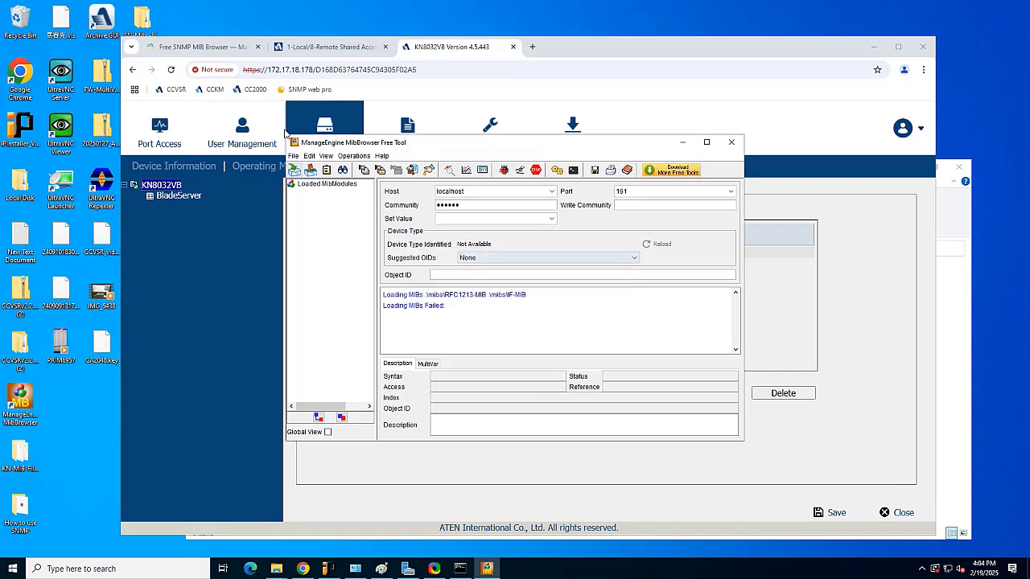
left_click_drag(285, 134, 146, 65)
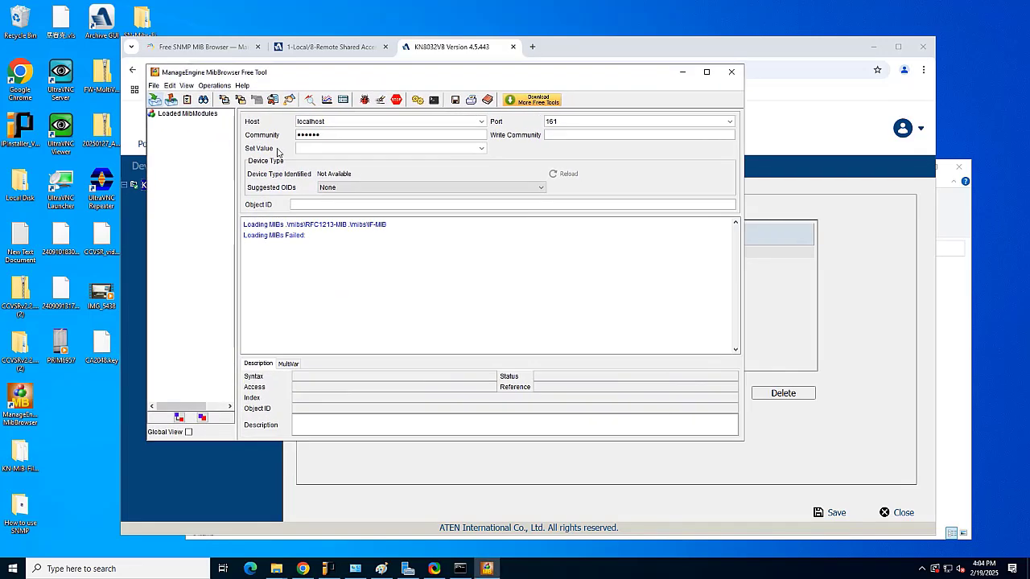
left_click_drag(235, 229, 306, 230)
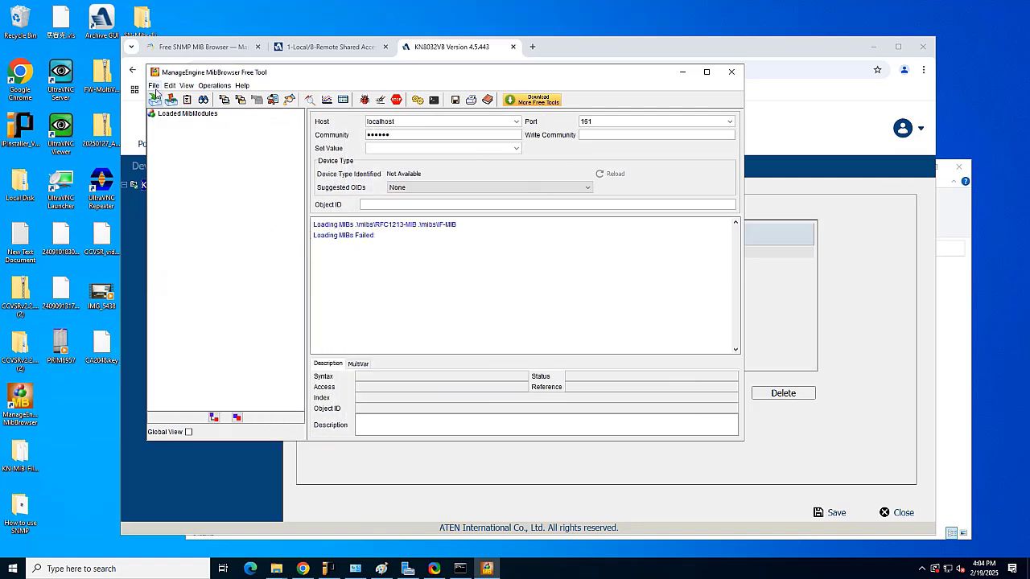
- Load KNGeneric-MIB-20200526.MIB from Desktop\How to use SNMP\KN-MIB-File-v4.3.422
left_click(154, 86)
left_click(178, 98)
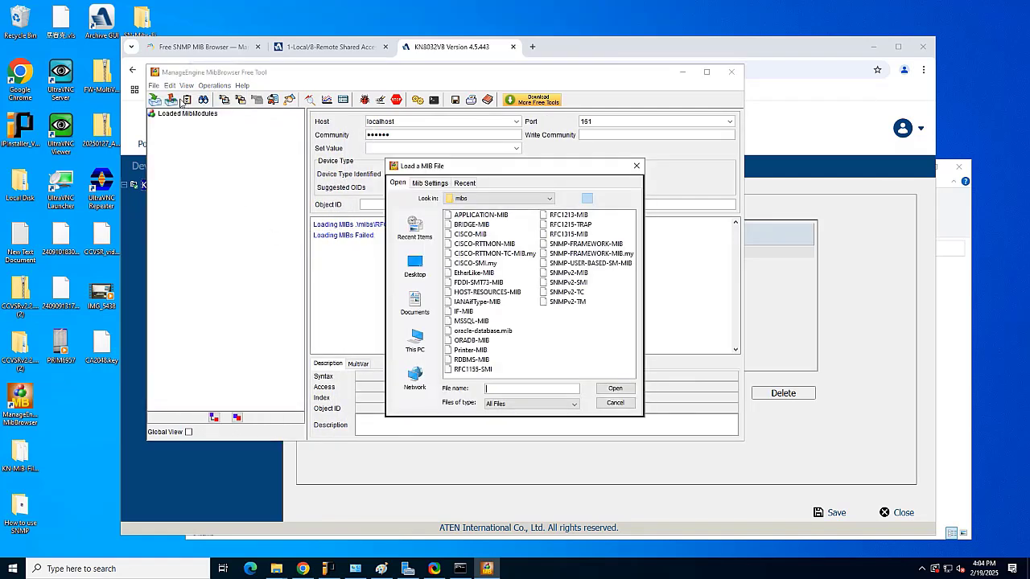
left_click(415, 265)
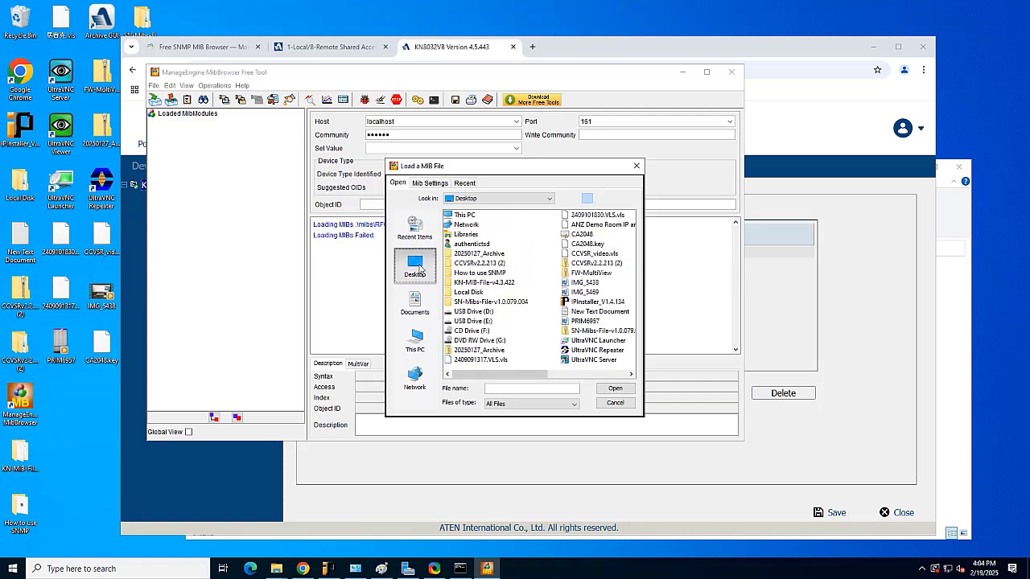
double_click(481, 273)
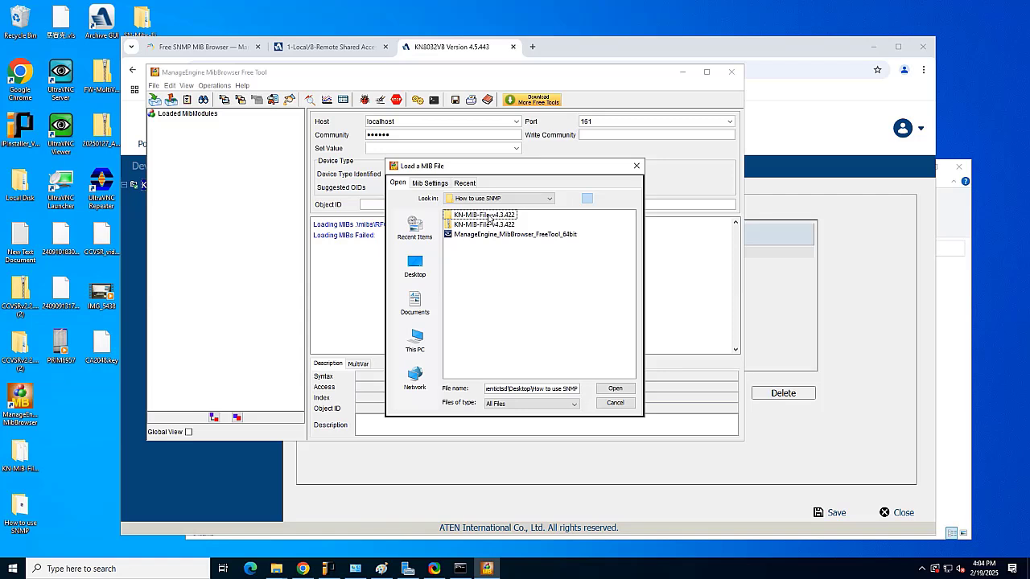
double_click(489, 217)
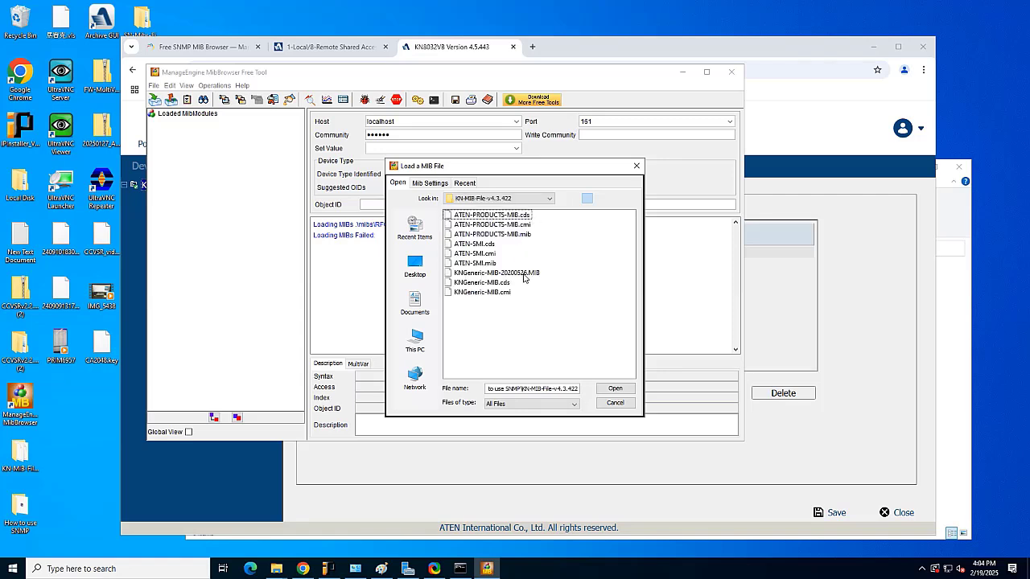
left_click(519, 273)
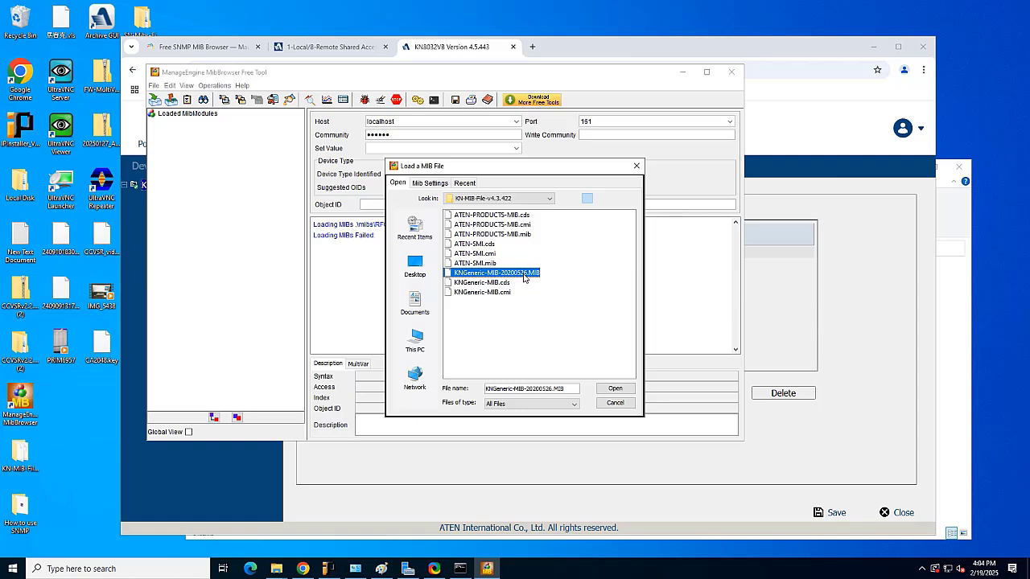
left_click(615, 389)
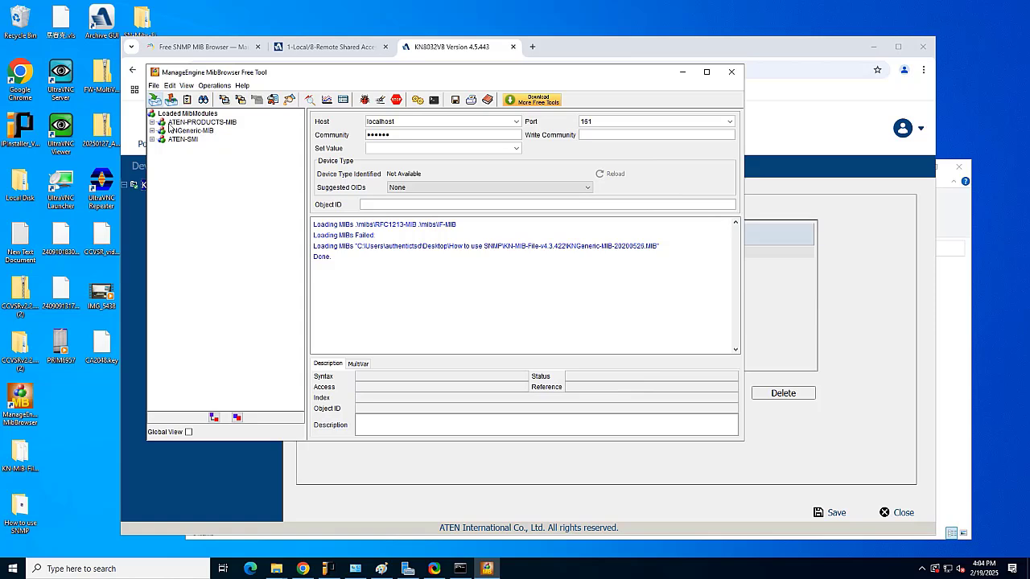
- Expand KNGeneric-MIB and send GETNEXT requests on the internet and private nodes
left_click(152, 122)
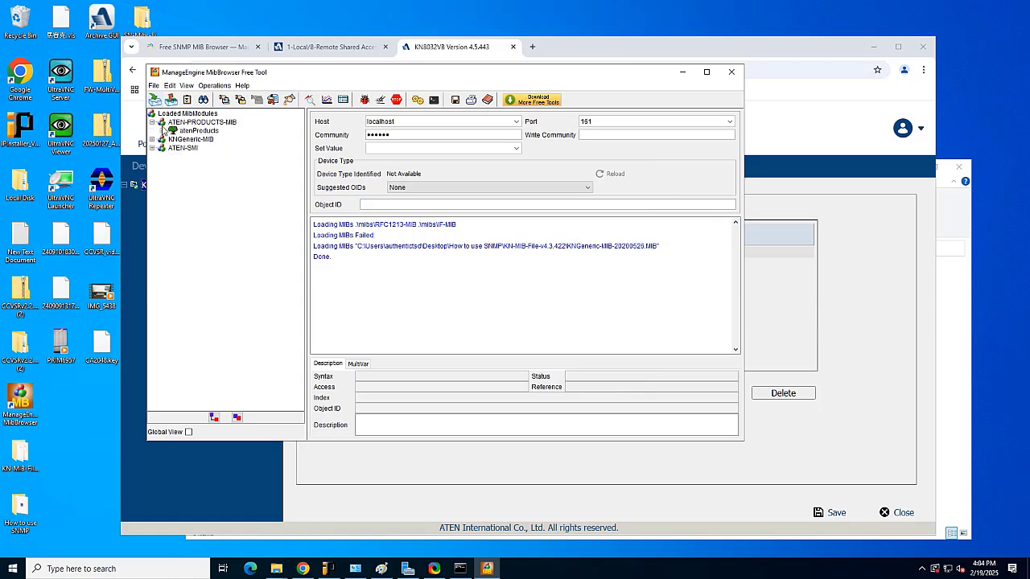
left_click(152, 140)
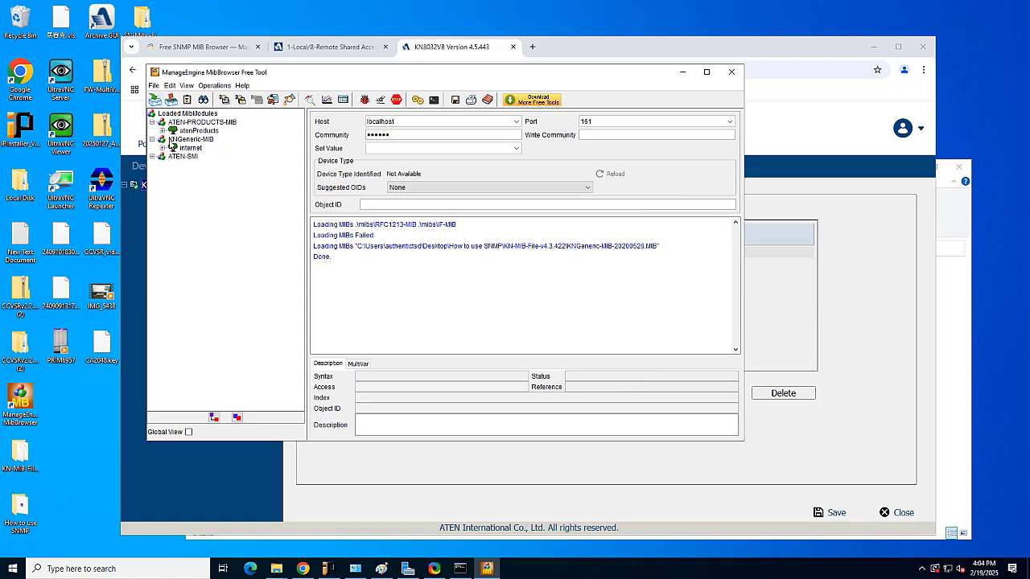
left_click(187, 150)
right_click(186, 149)
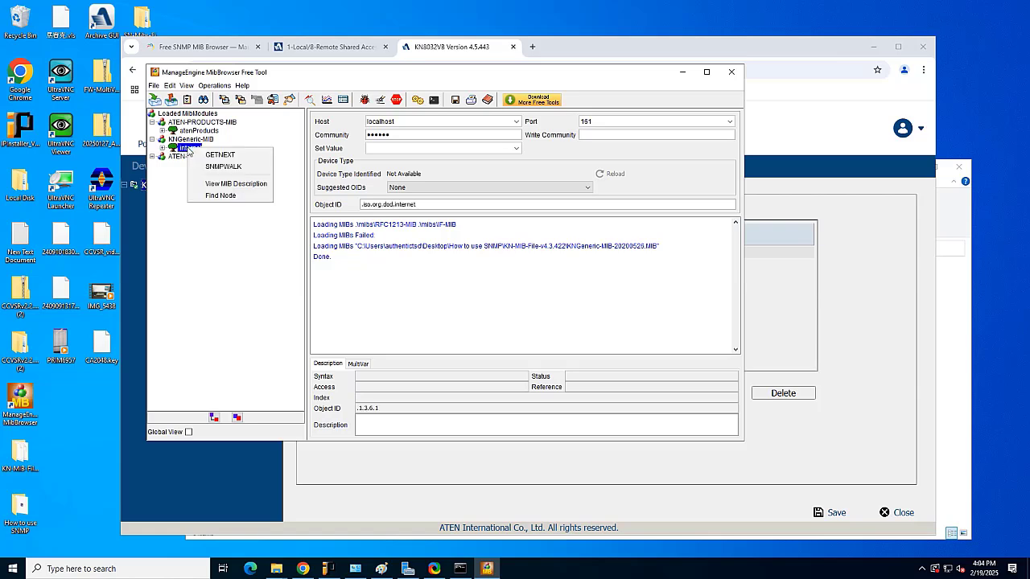
left_click(198, 155)
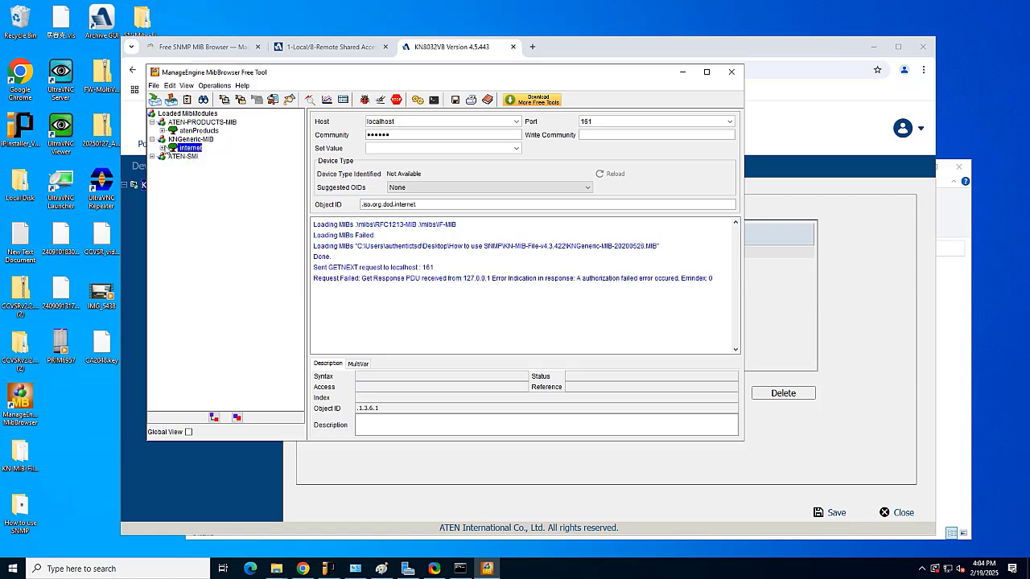
left_click(163, 148)
left_click(195, 156)
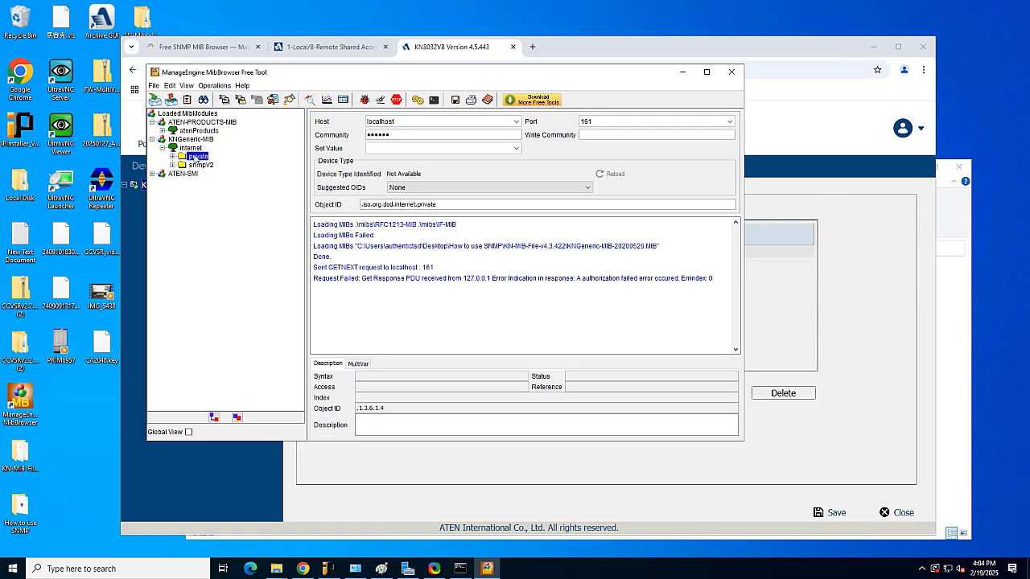
right_click(194, 156)
left_click(206, 162)
- Expand private > enterprises > aten > atenProducts > overip > kvmoverip > KNGeneric > configuration
left_click(173, 156)
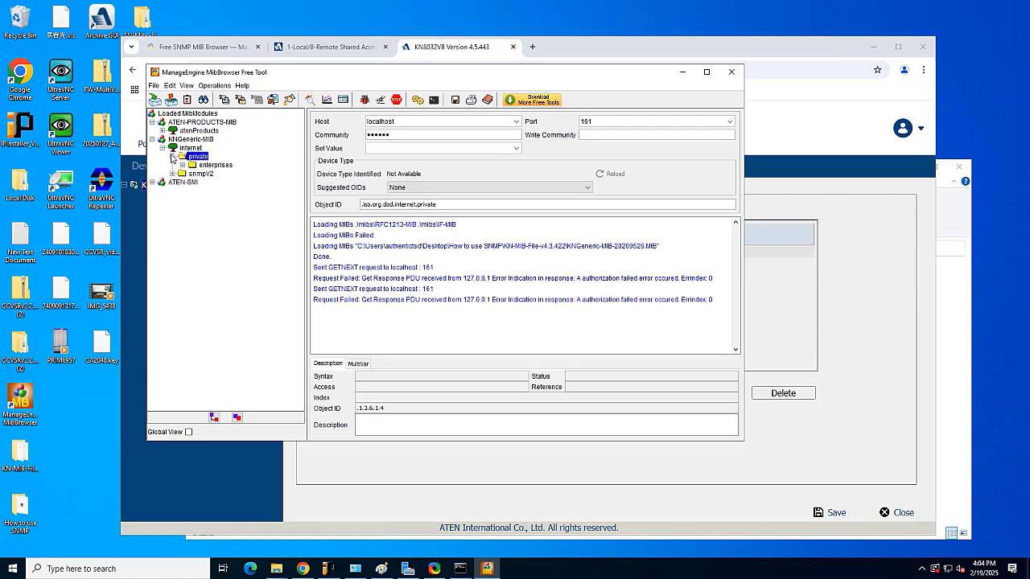
left_click(183, 164)
left_click(193, 173)
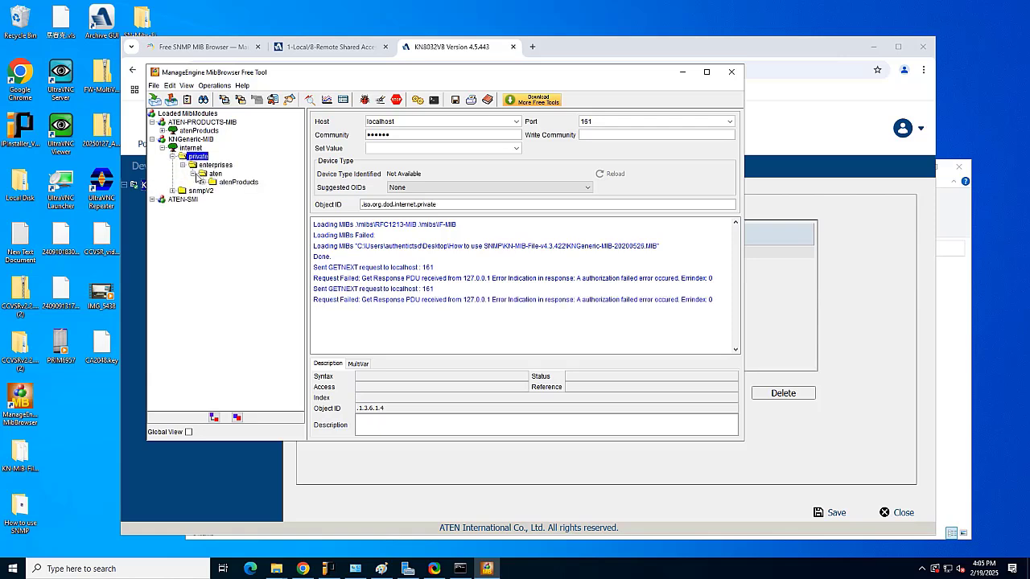
left_click(203, 183)
left_click(214, 190)
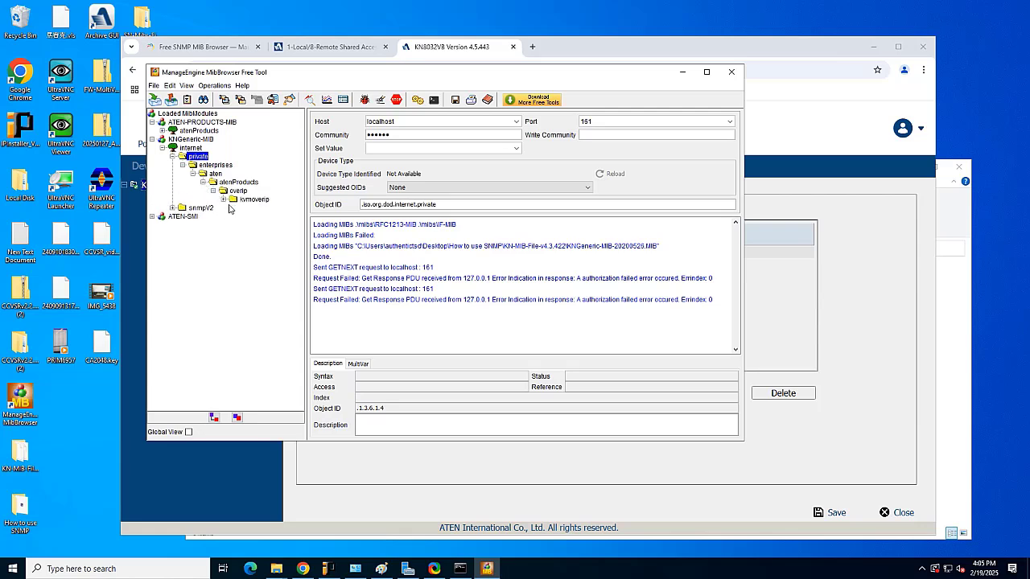
left_click(223, 199)
left_click(233, 208)
left_click(244, 216)
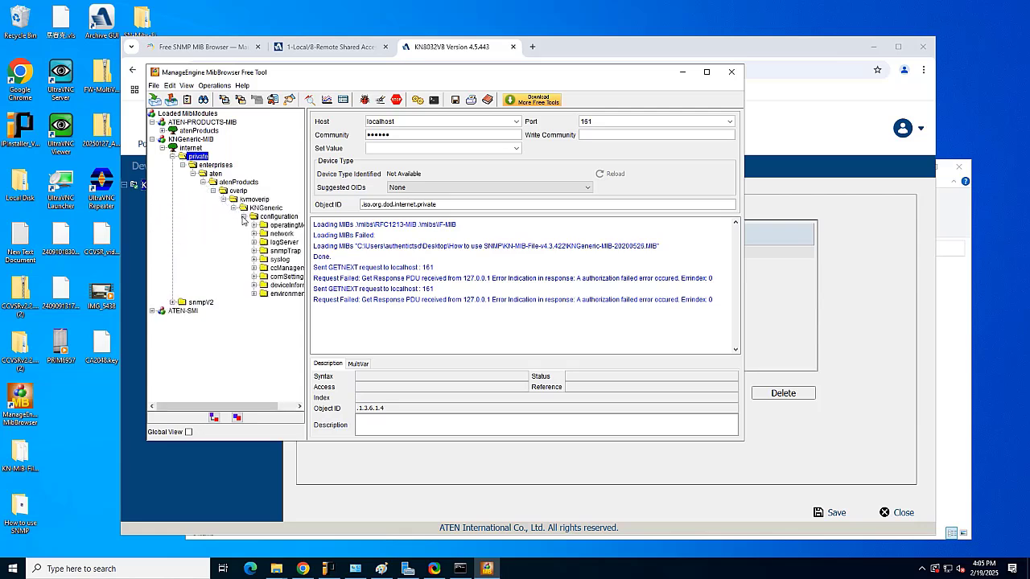
- Widen the tree panel, expand operatingMode and network, and select ipInstaller
left_click_drag(306, 222, 361, 227)
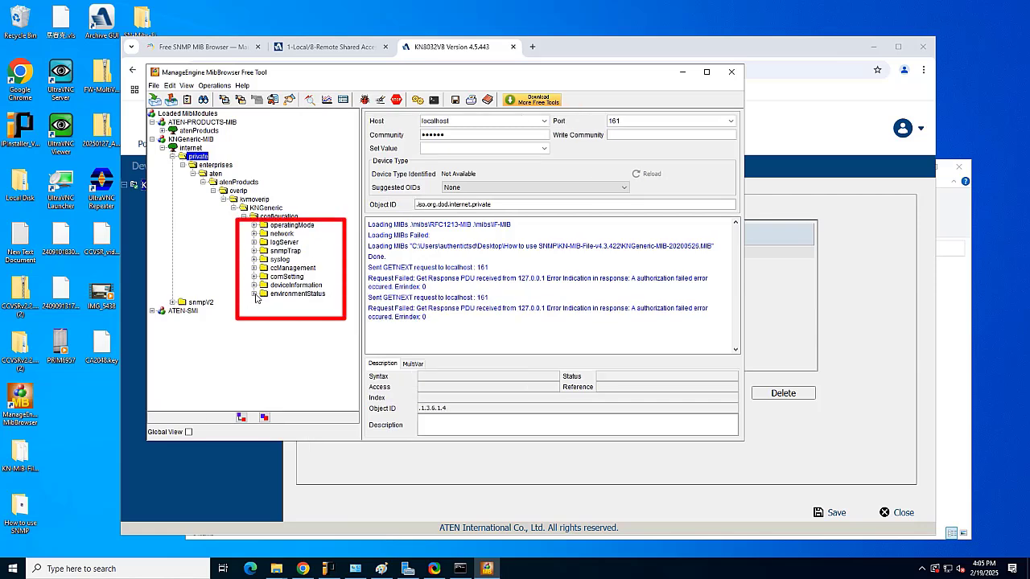
left_click(254, 226)
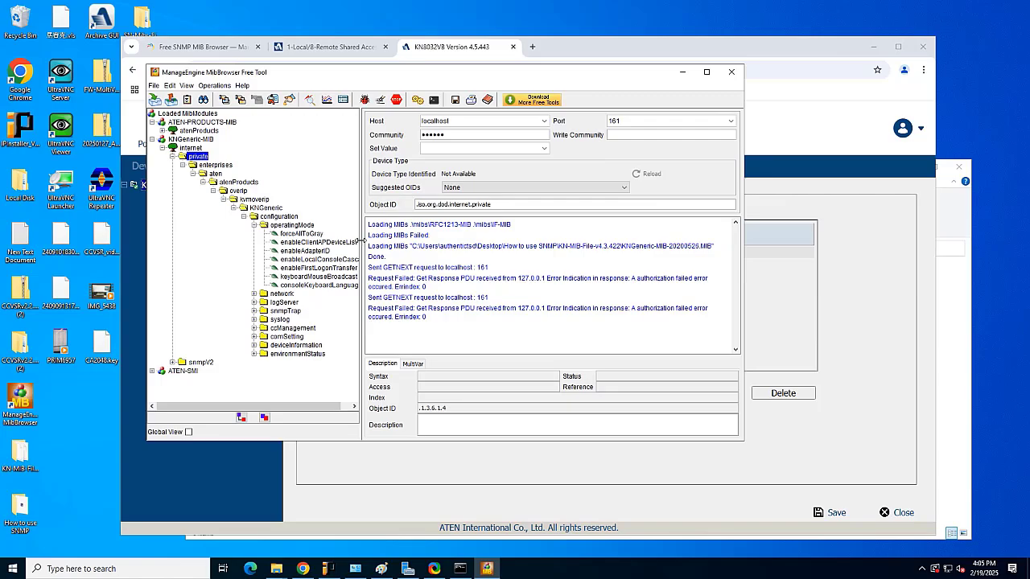
left_click_drag(361, 240, 409, 241)
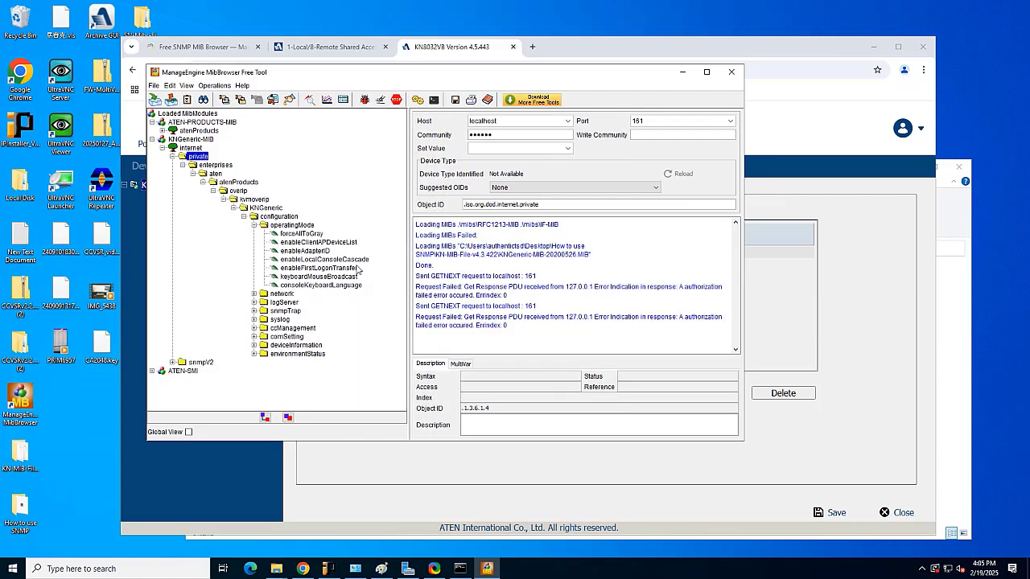
double_click(283, 294)
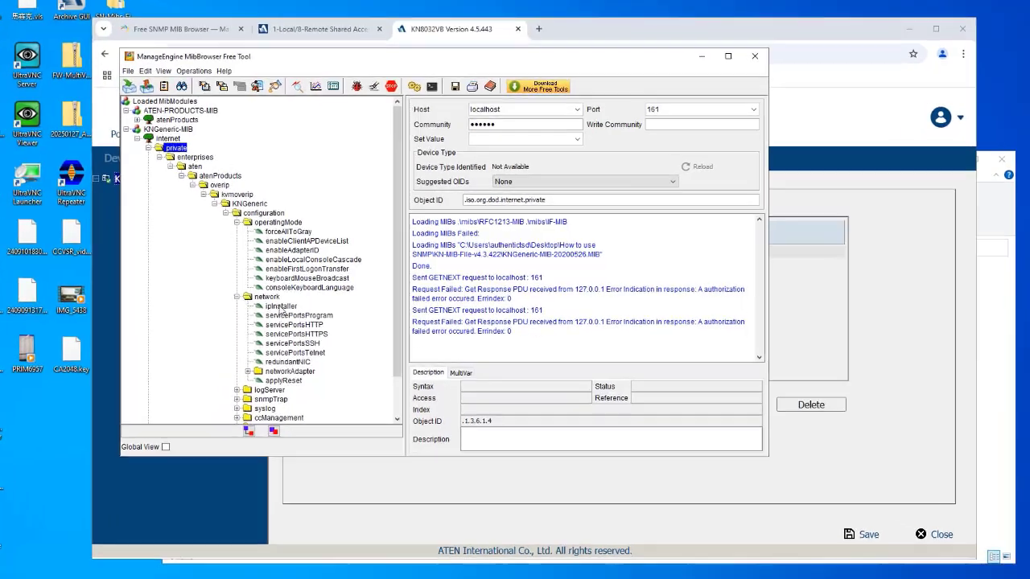
left_click(282, 307)
- Expand snmpTrap, syslog, ccManagement, comSetting, environmentStatus and deviceInformation, then scroll back to the top
scroll(327, 349, "down", 2)
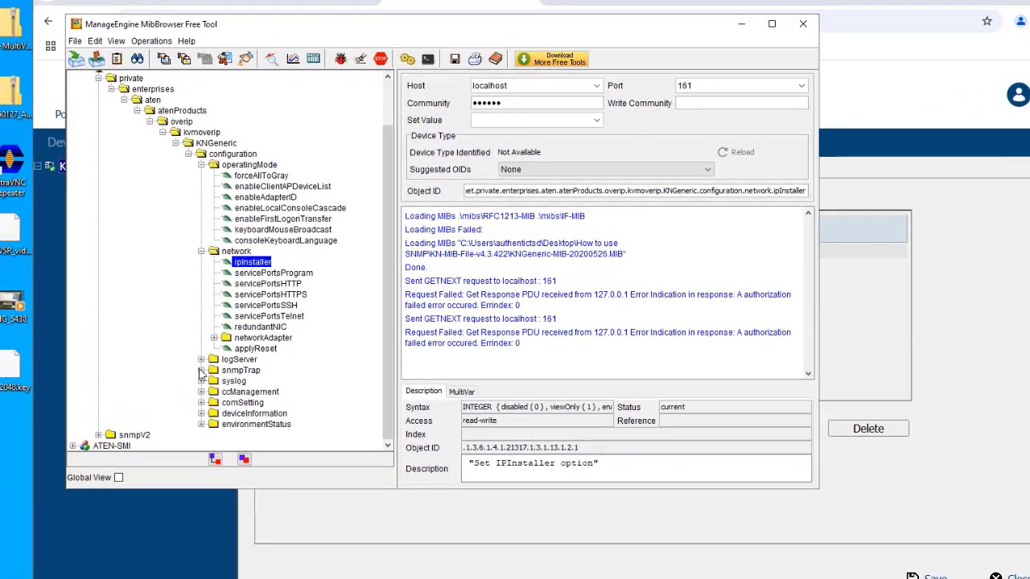
left_click(201, 371)
scroll(202, 379, "down", 1)
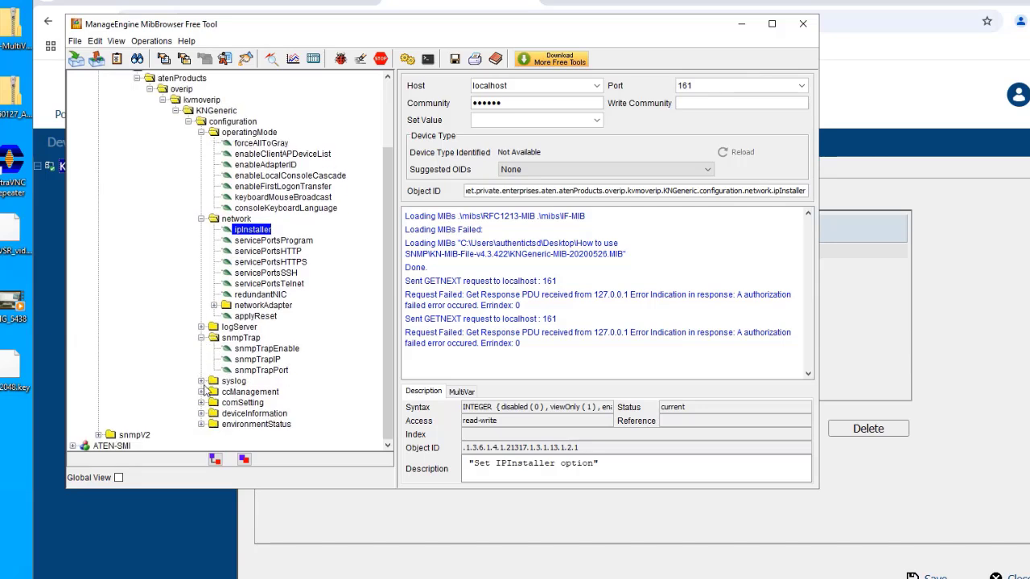
left_click(201, 381)
scroll(203, 385, "down", 1)
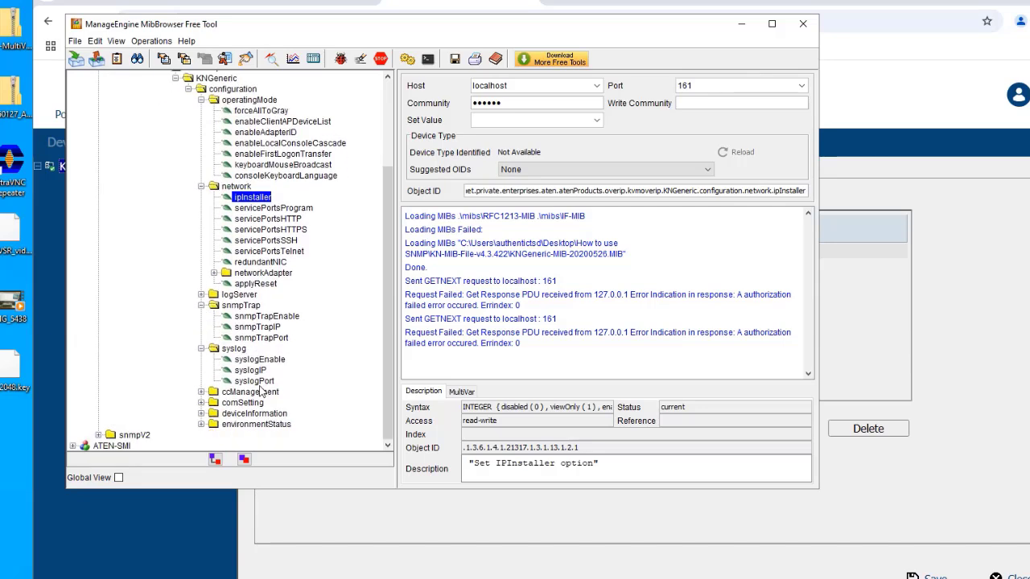
left_click(201, 392)
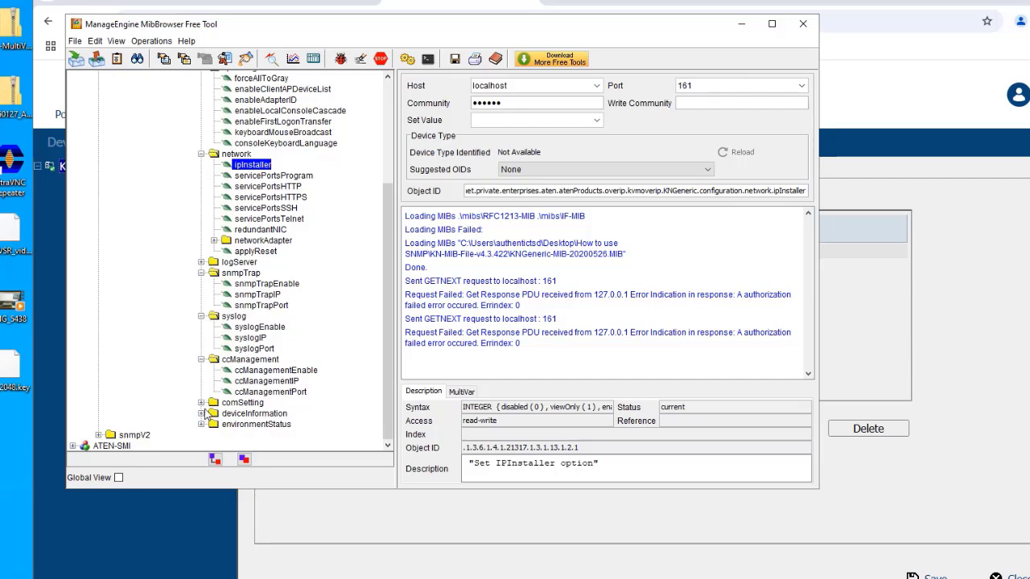
left_click(201, 403)
scroll(203, 419, "down", 1)
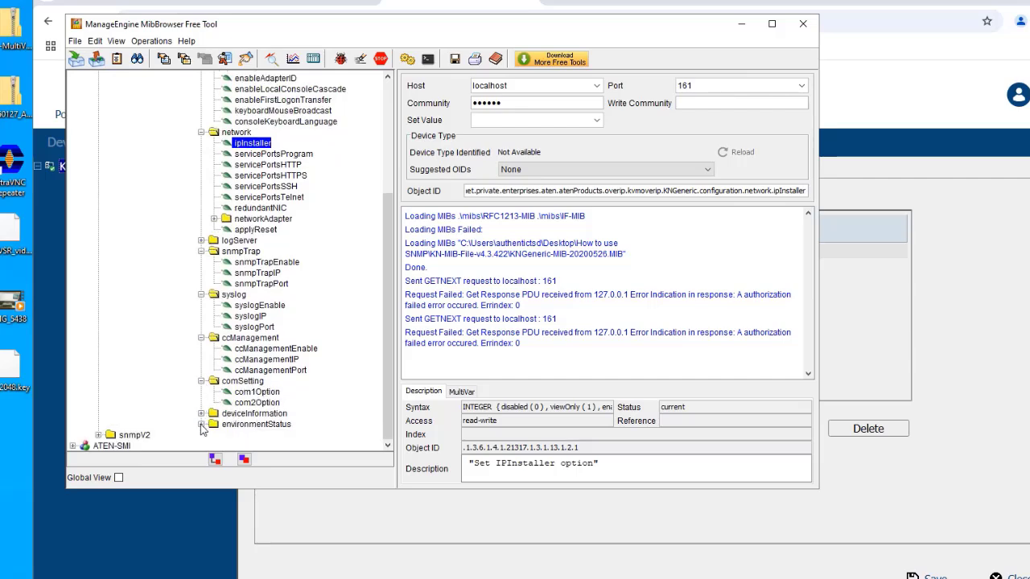
left_click(202, 425)
left_click(201, 371)
scroll(182, 331, "up", 4)
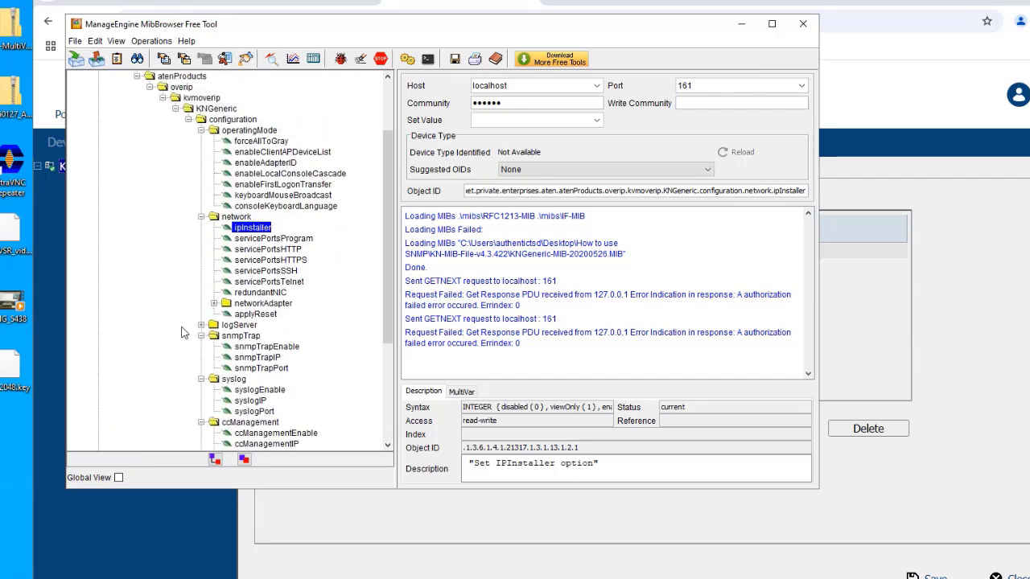
scroll(181, 331, "up", 3)
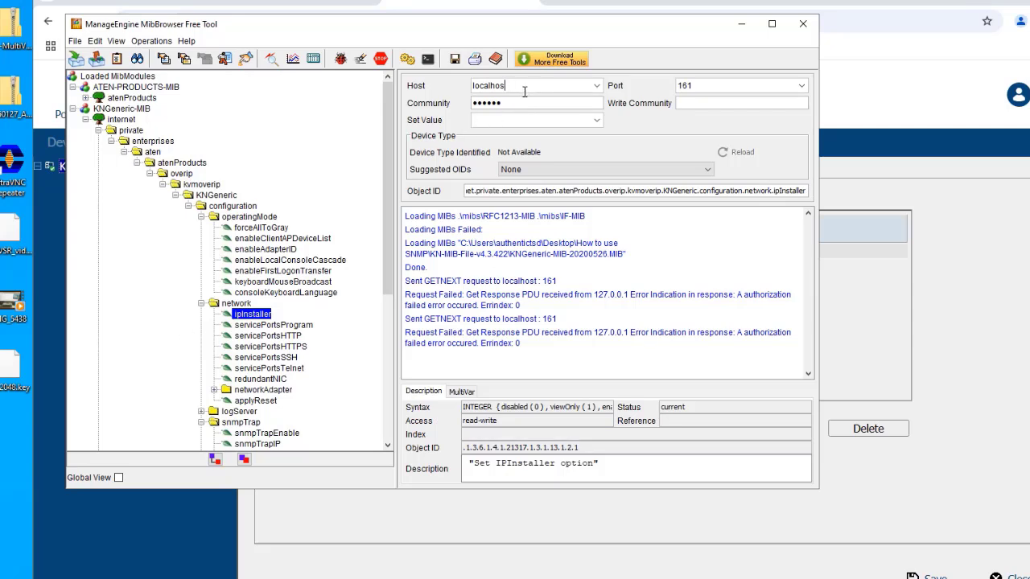
- Change the target host to 172.17.18.178
key("BackSpace")
key("BackSpace")
type("172.17.18.178")
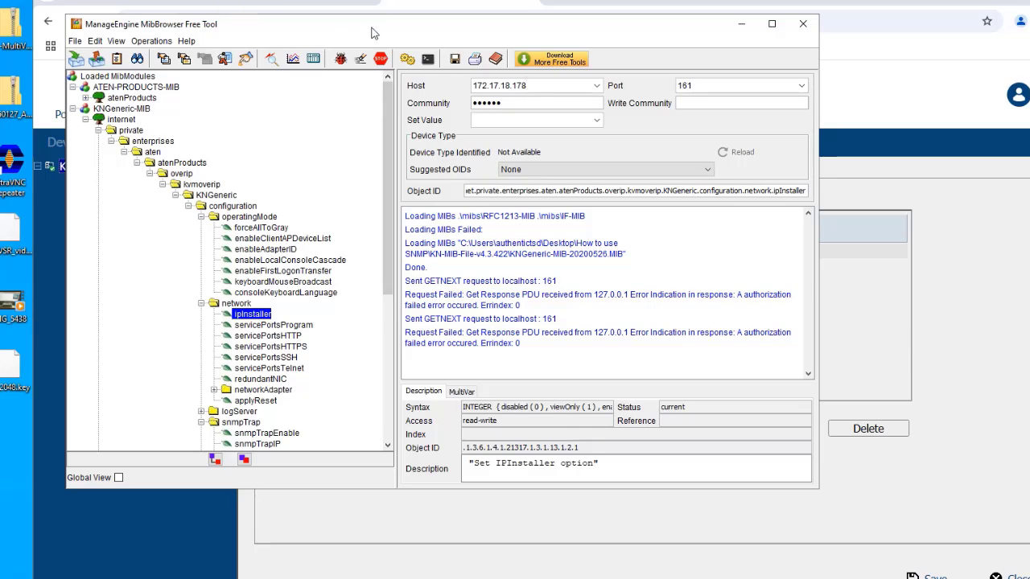
left_click_drag(371, 32, 395, 56)
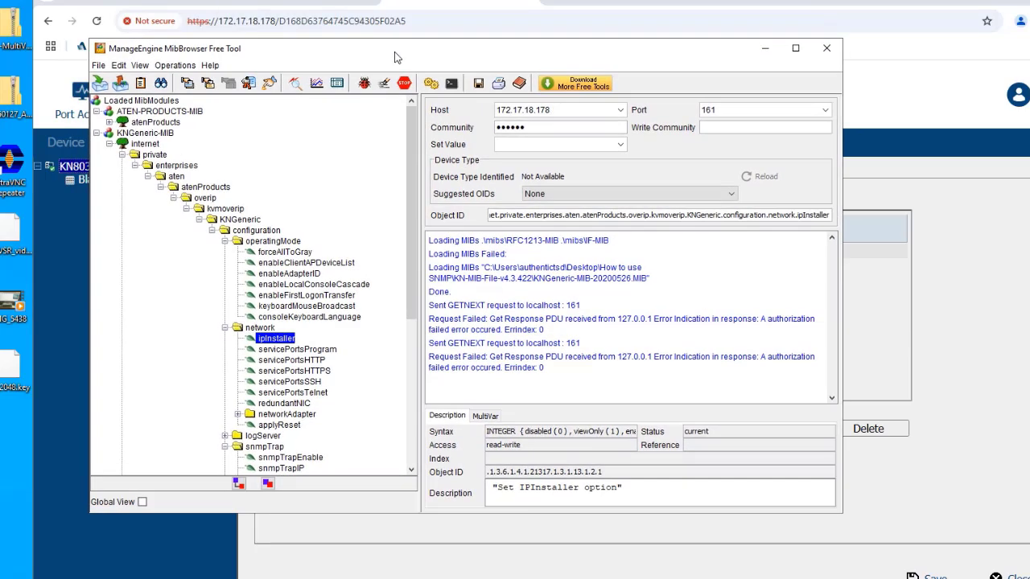
- Enter the device's SNMP community name as both the read and write community
double_click(577, 127)
type("p")
left_click_drag(425, 52, 486, 279)
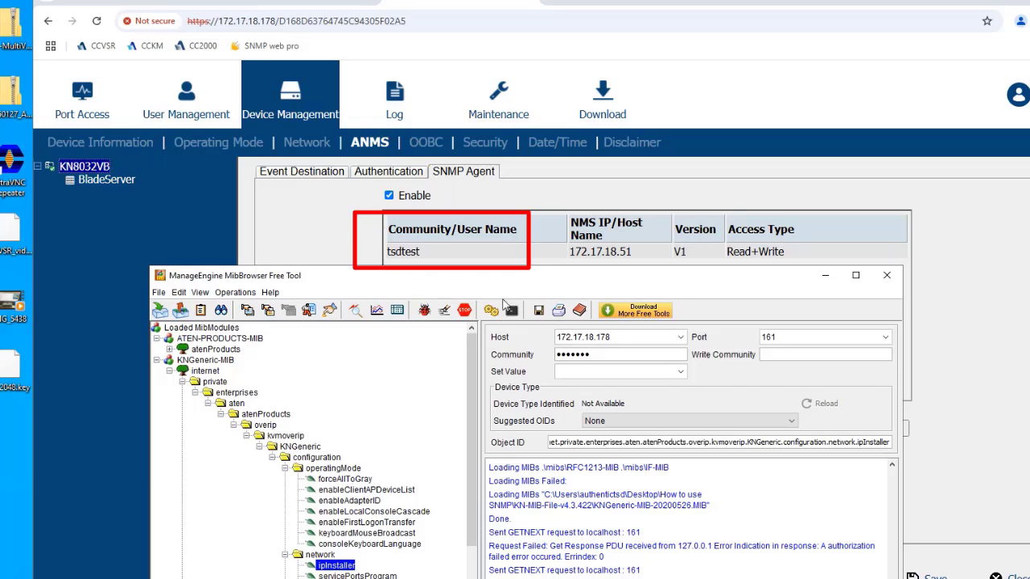
left_click_drag(596, 354, 507, 359)
left_click(813, 355)
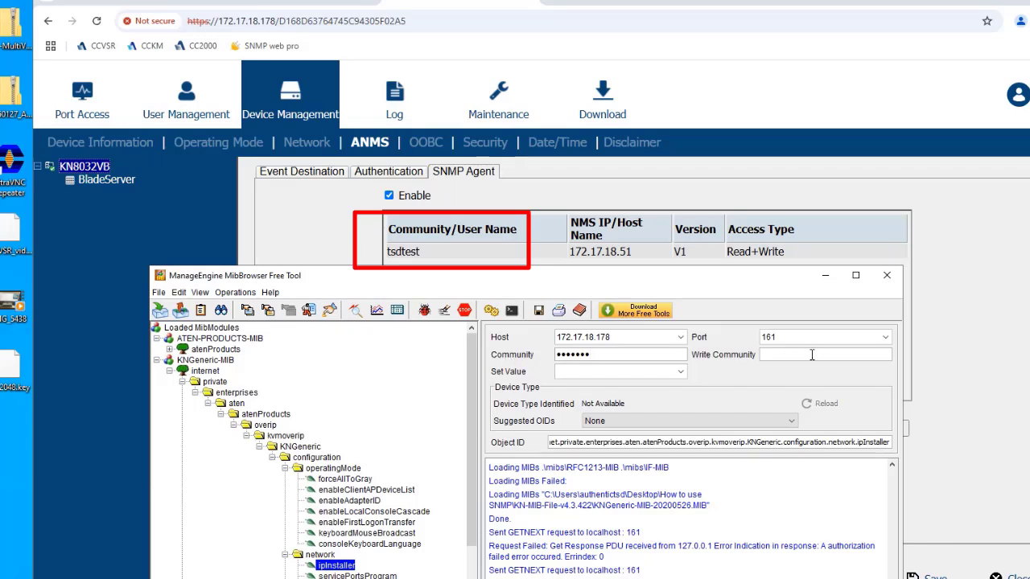
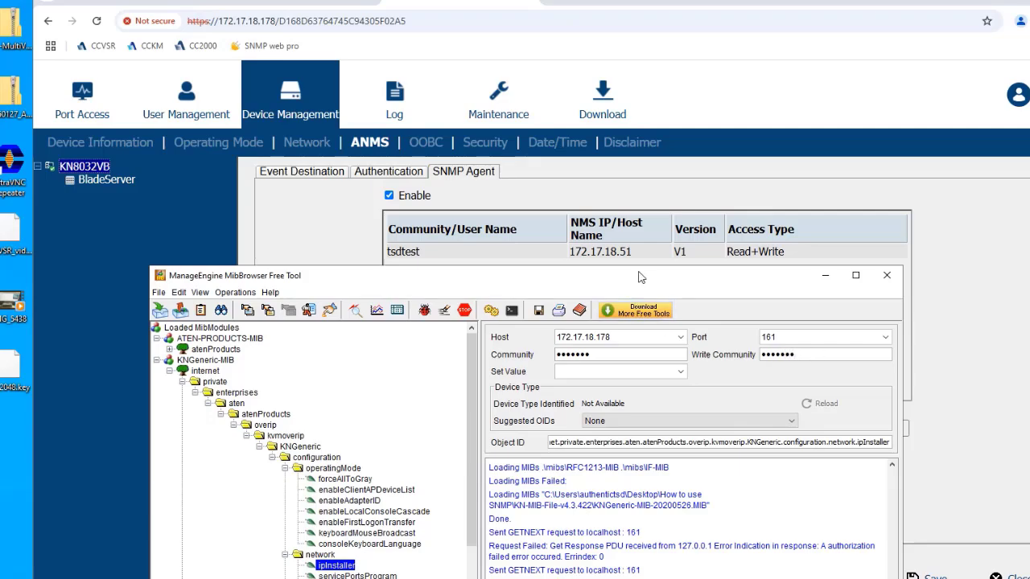
left_click_drag(638, 278, 658, 102)
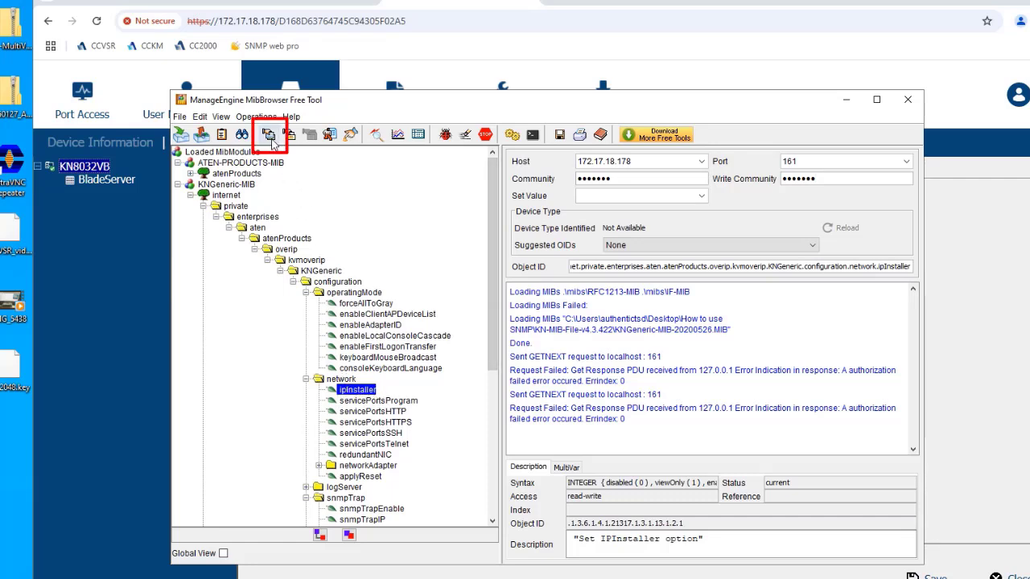
- GET ipInstaller (enabled), servicePortsHTTP (80) and servicePortsHTTPS (443) from the device
left_click(270, 137)
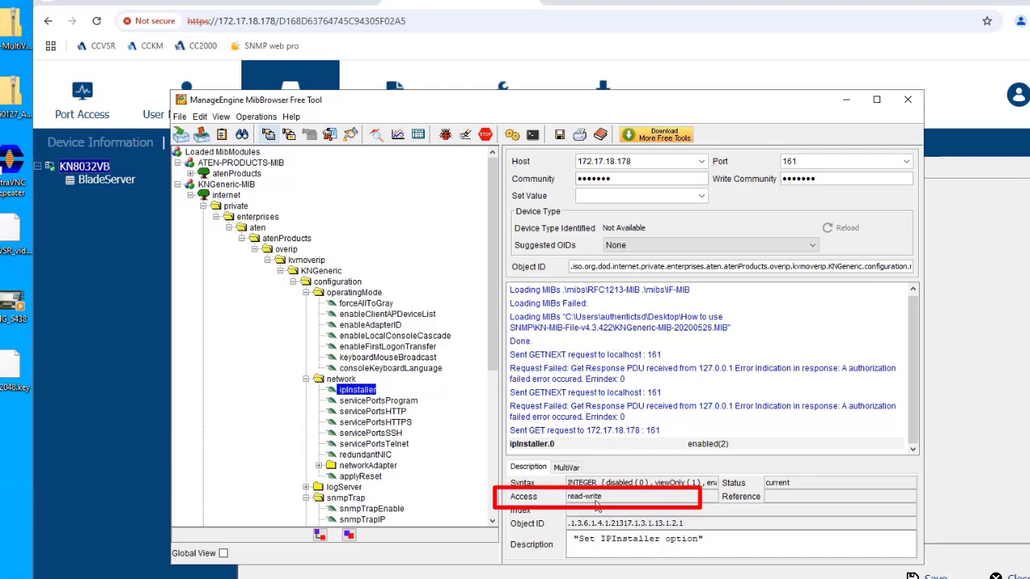
scroll(459, 394, "down", 4)
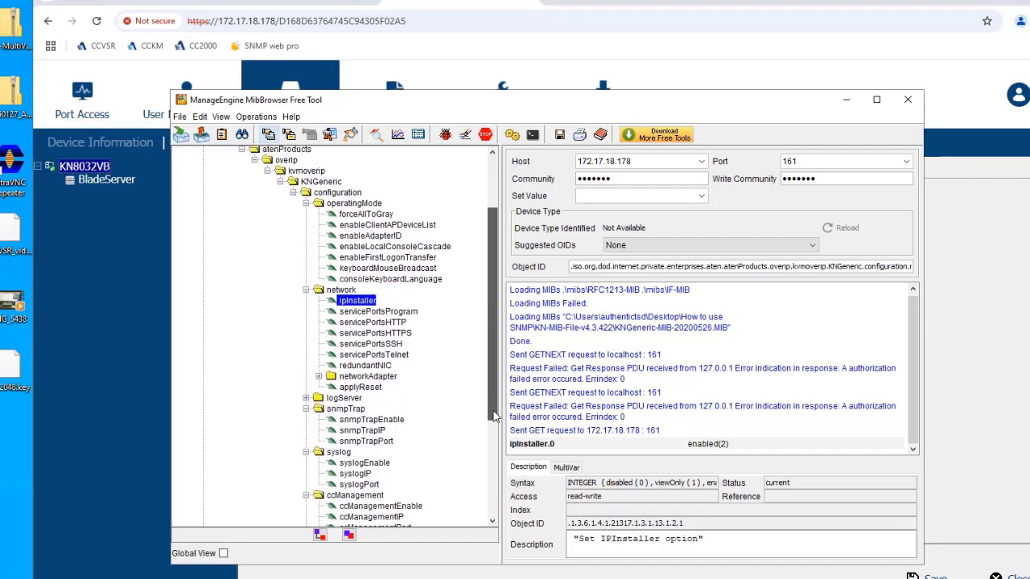
left_click(396, 298)
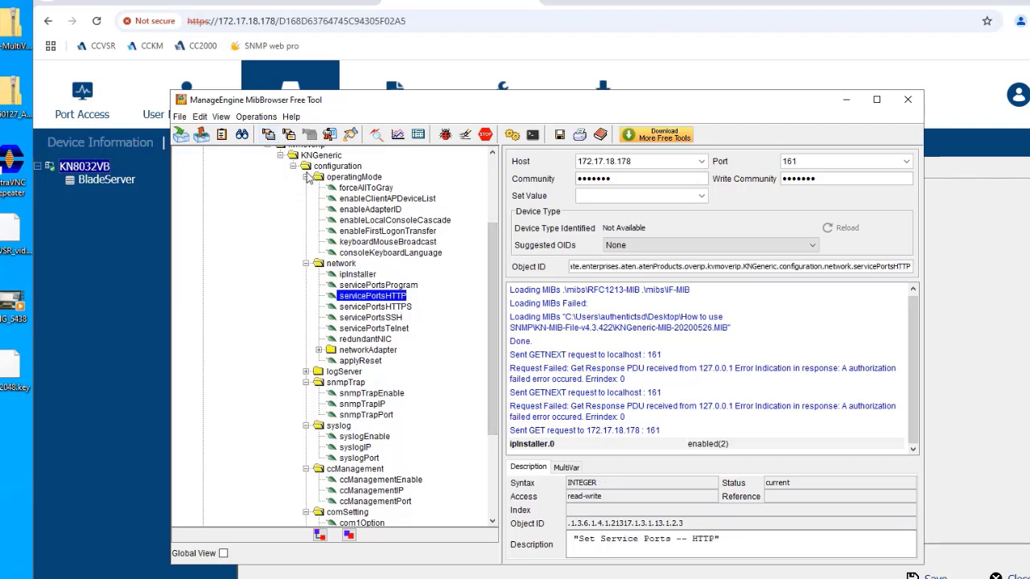
left_click(269, 135)
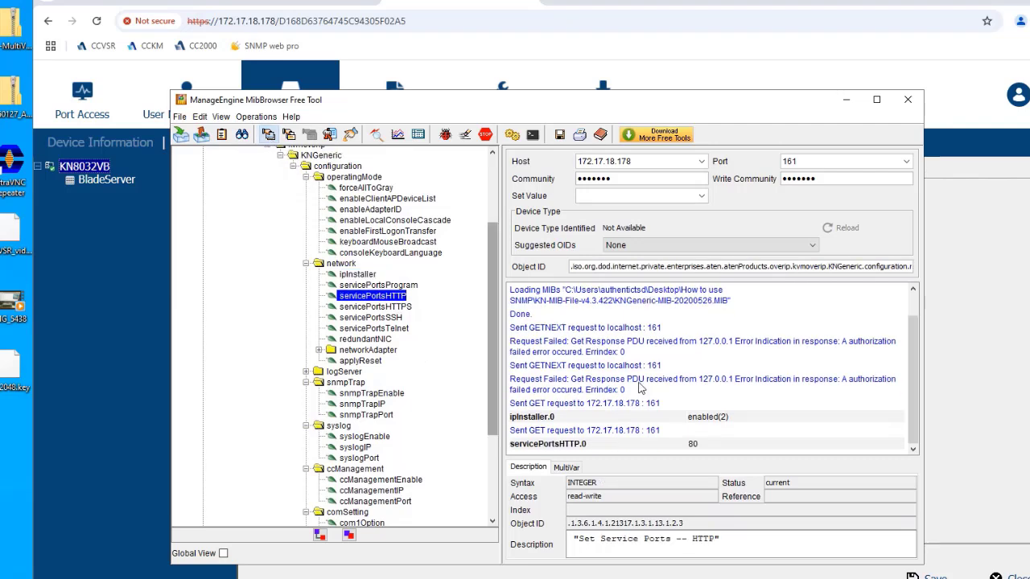
left_click(395, 307)
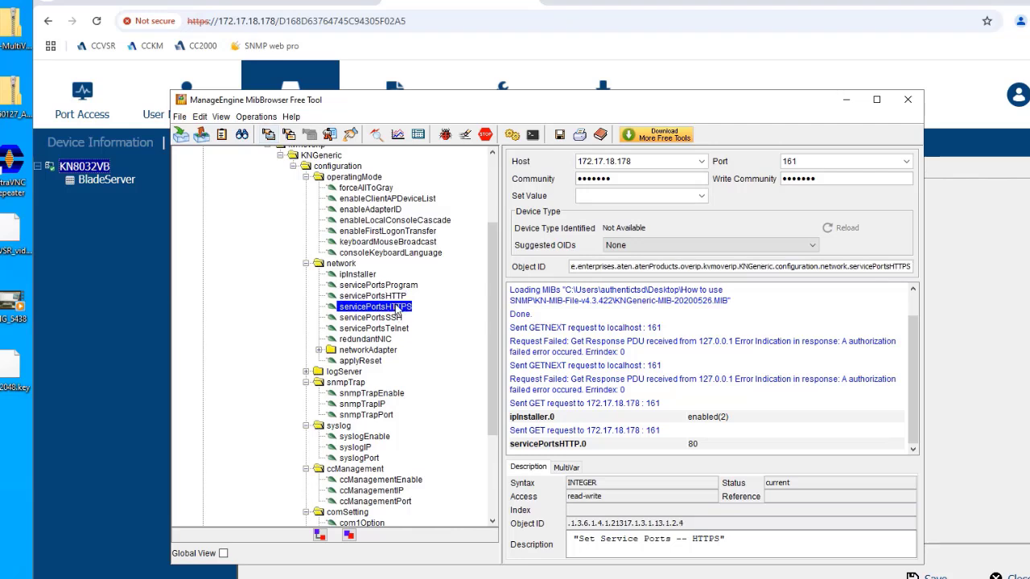
left_click(269, 135)
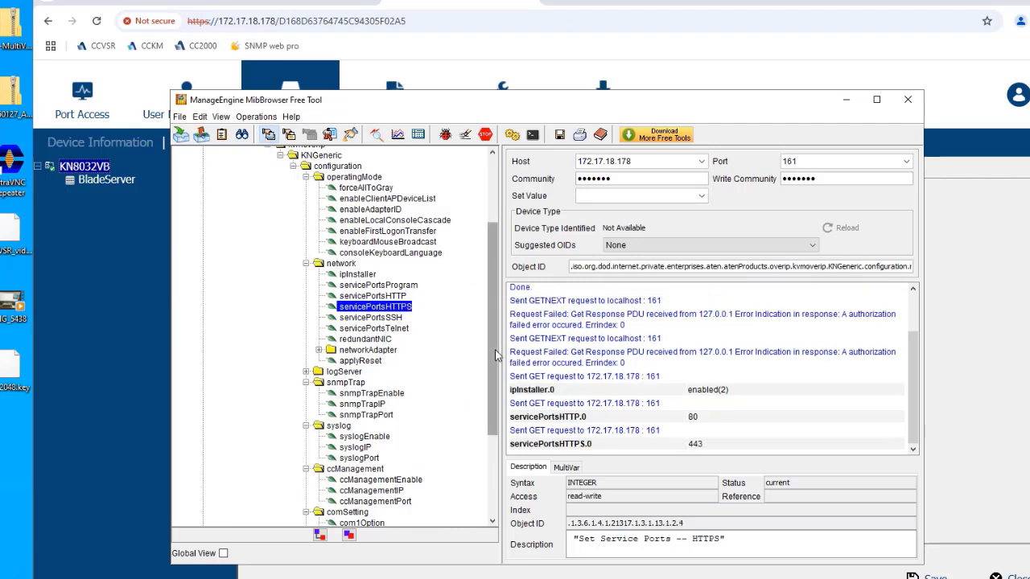
- GET the read-only manufactoryNo and firmware version (V4.5.443)
left_click_drag(495, 349, 496, 425)
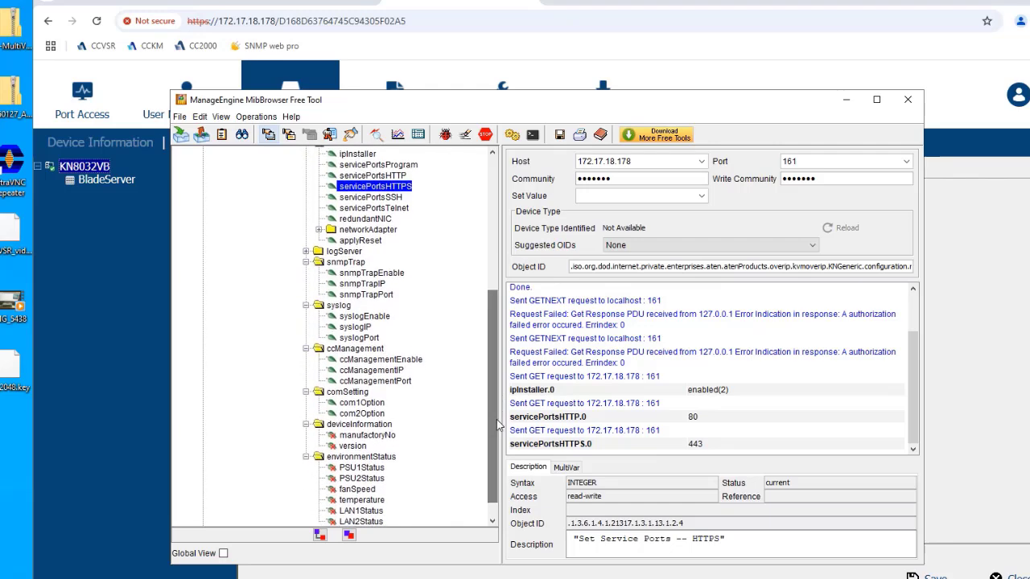
left_click(387, 436)
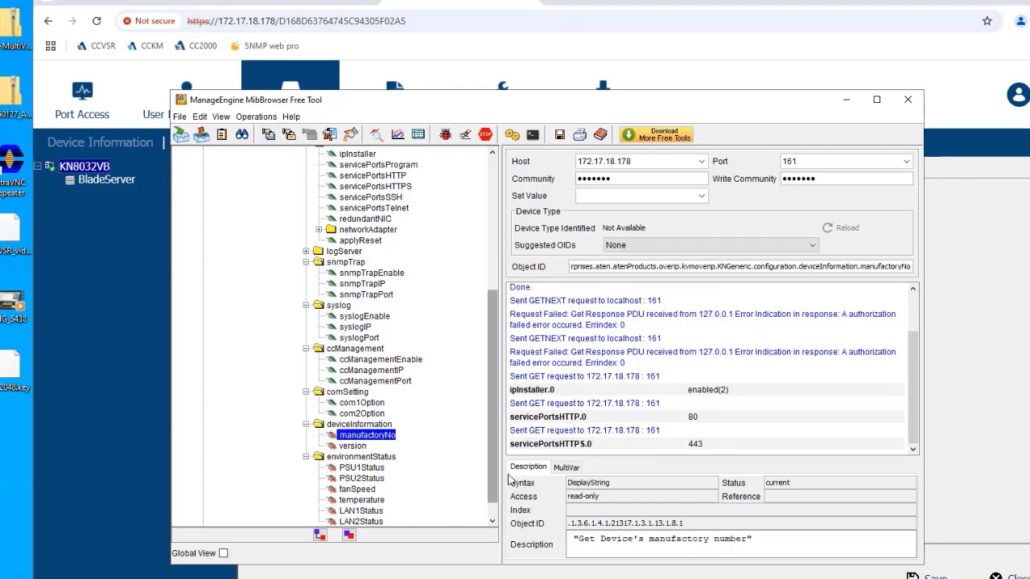
left_click(269, 134)
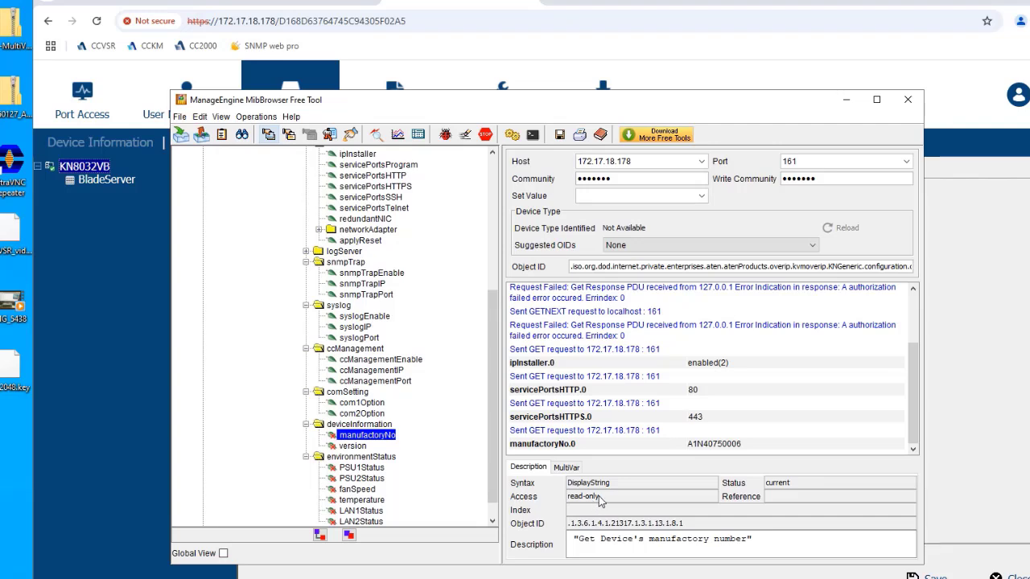
left_click_drag(599, 498, 570, 498)
left_click(623, 500)
left_click(352, 446)
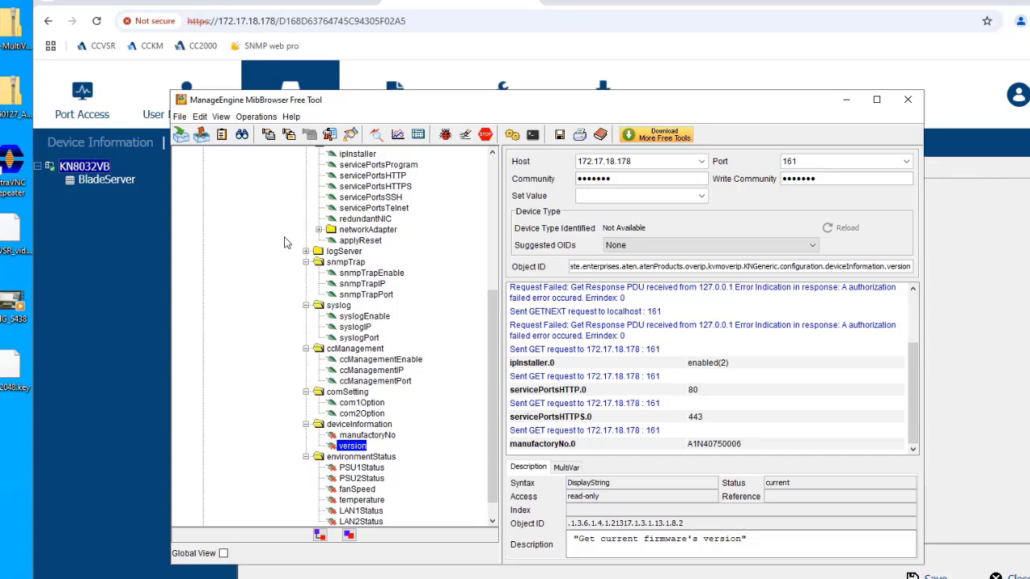
left_click(268, 135)
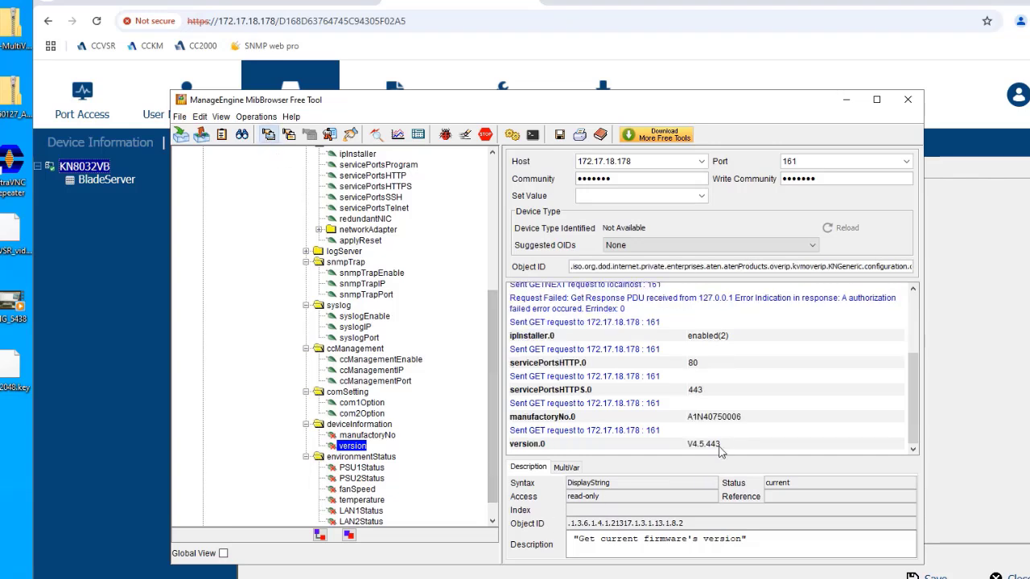
left_click_drag(603, 498, 567, 503)
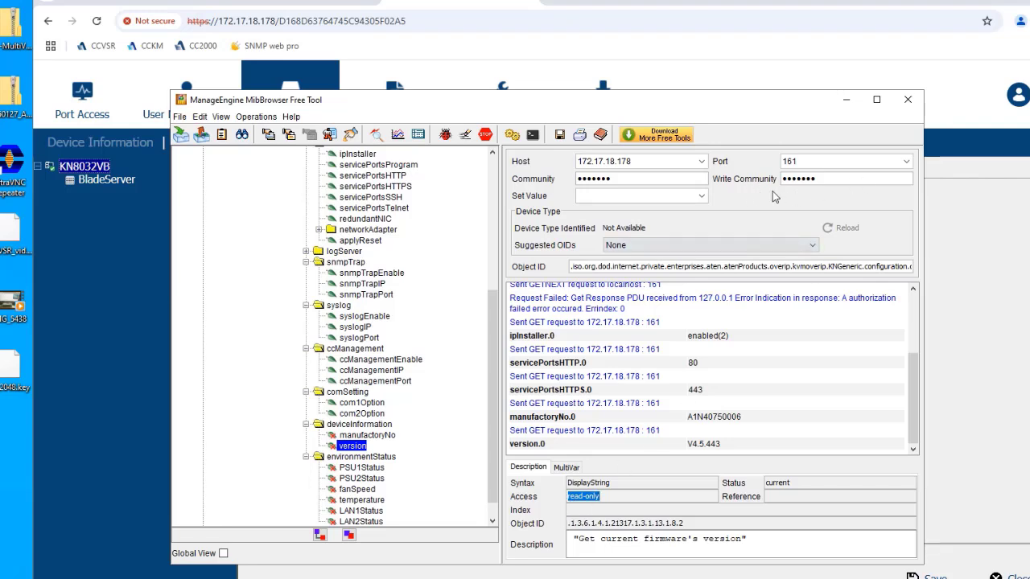
left_click_drag(494, 389, 496, 294)
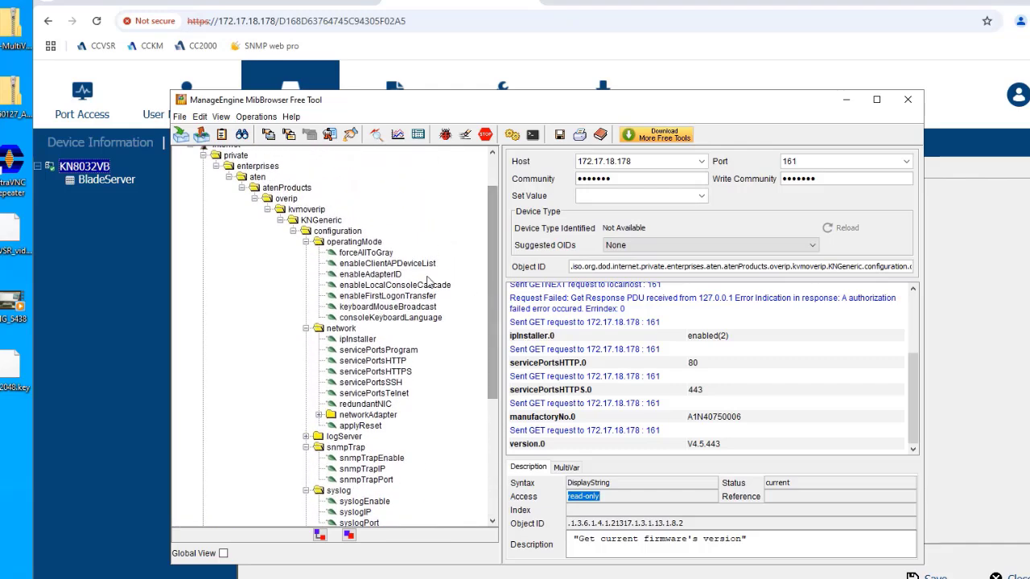
- Check ipInstaller's allowed values, re-read it as enabled(2), and enter 0 as the set value
left_click(358, 338)
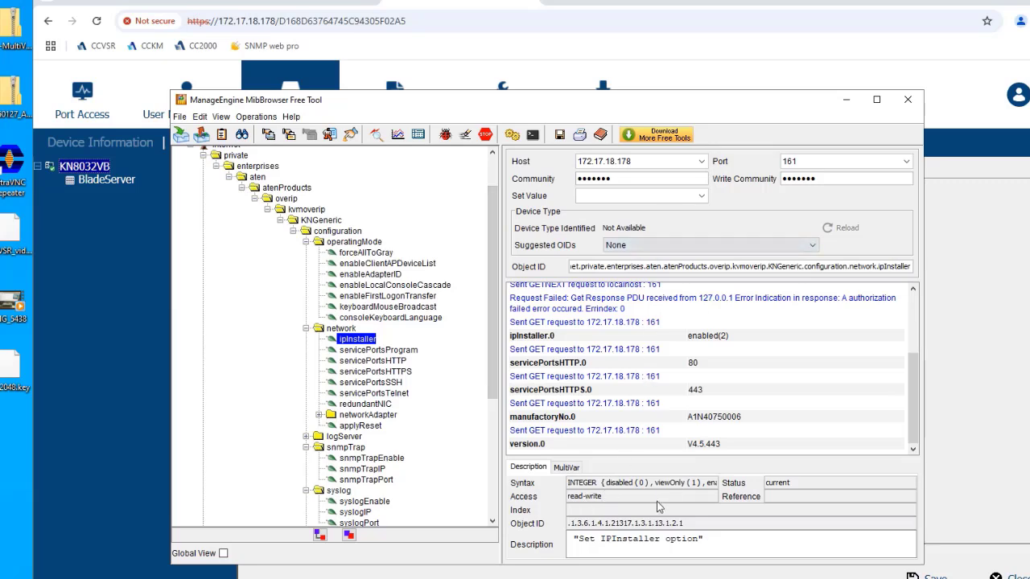
left_click_drag(607, 483, 702, 485)
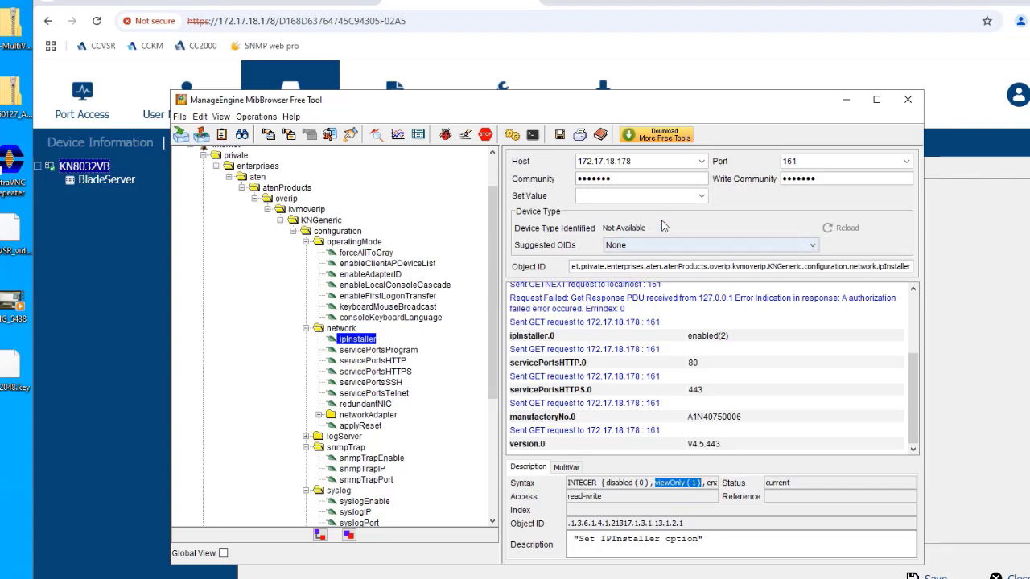
left_click(701, 198)
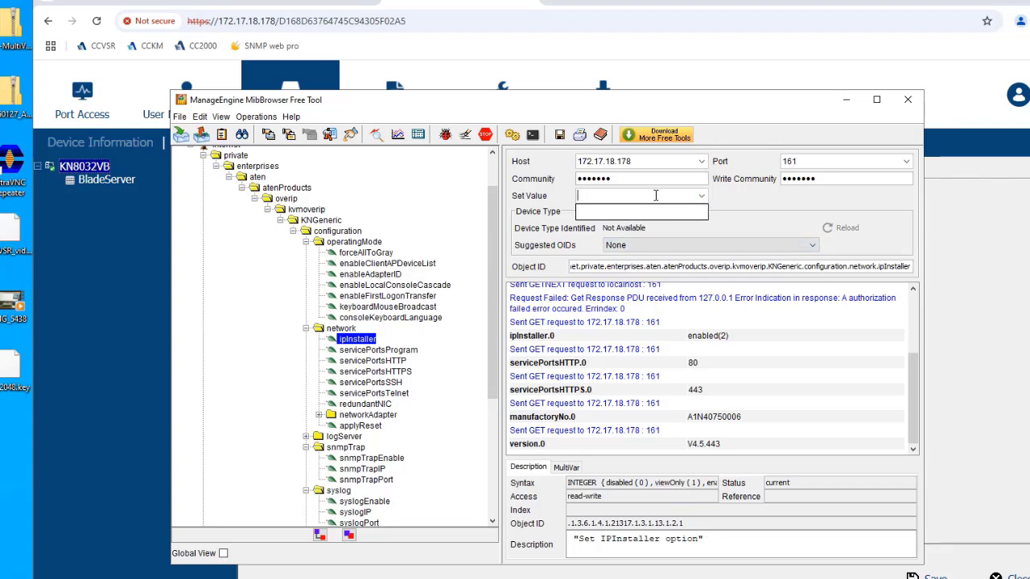
left_click(271, 137)
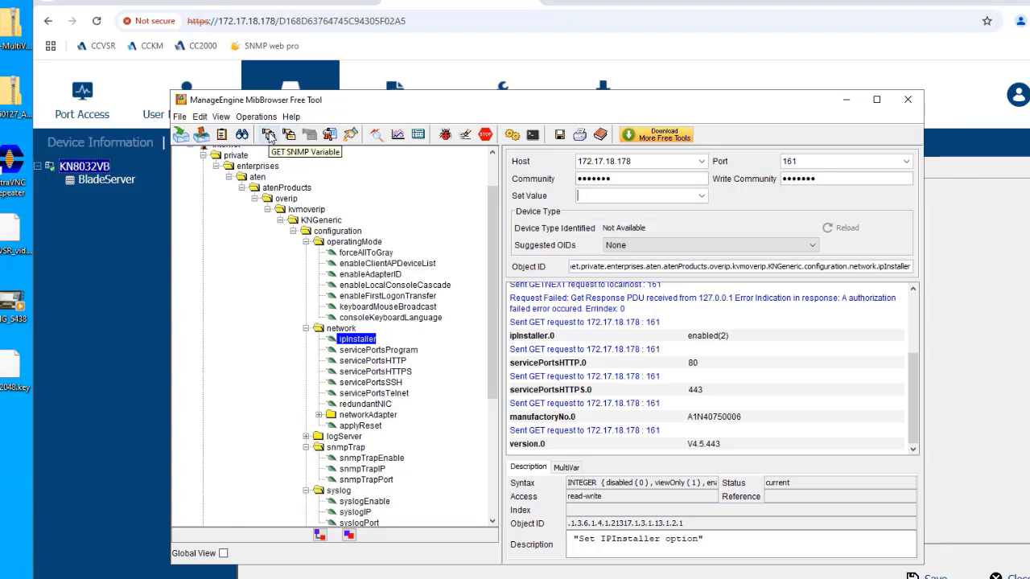
left_click(271, 136)
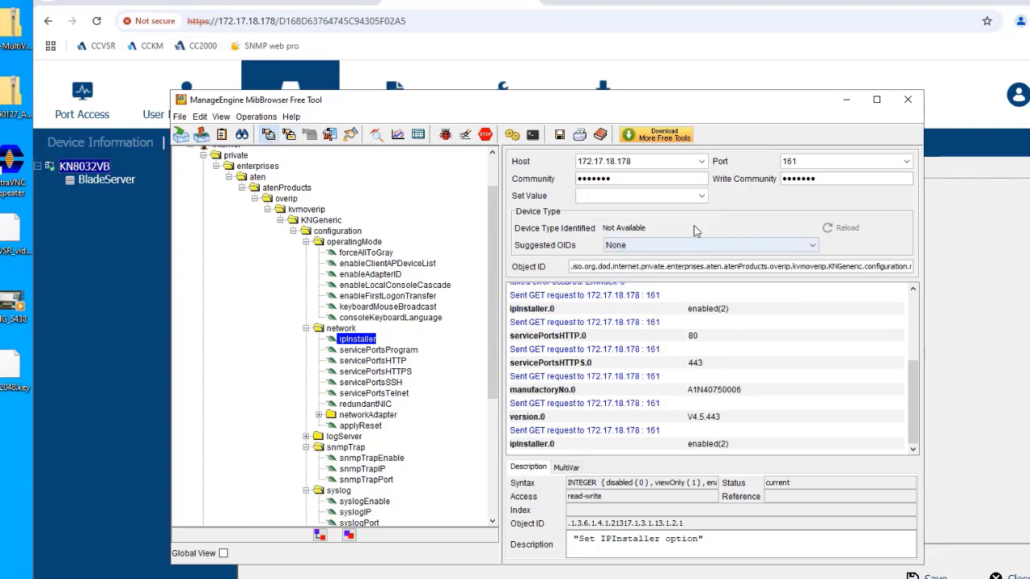
left_click(701, 197)
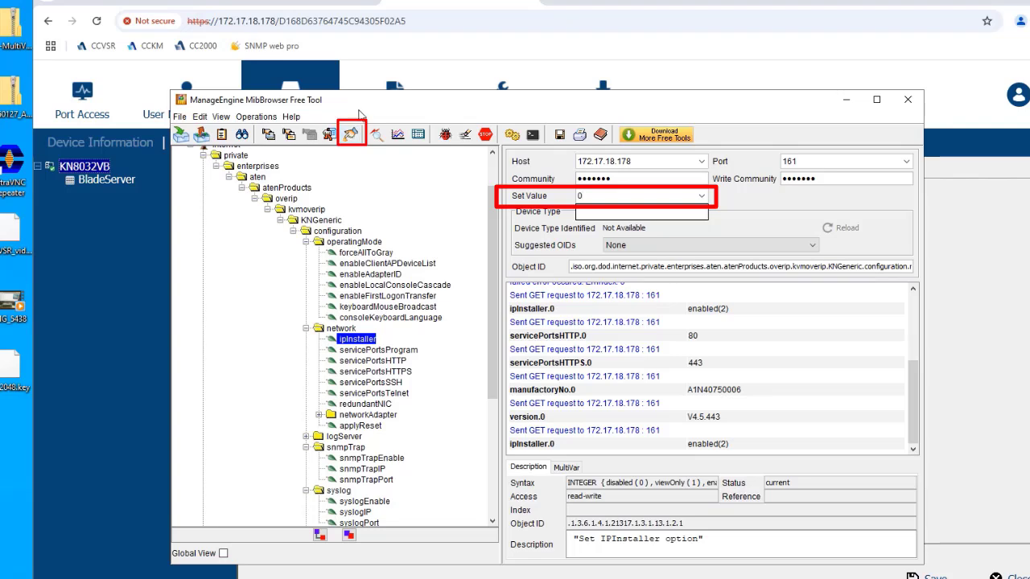
- Write ipInstaller as disabled (0), then as viewOnly (1), with SET requests
left_click(361, 110)
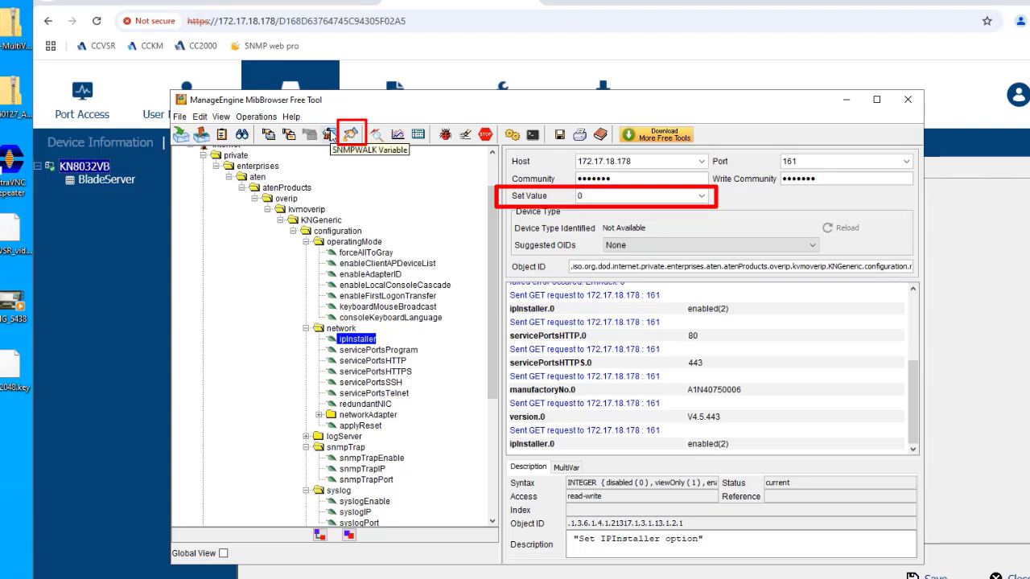
left_click(351, 134)
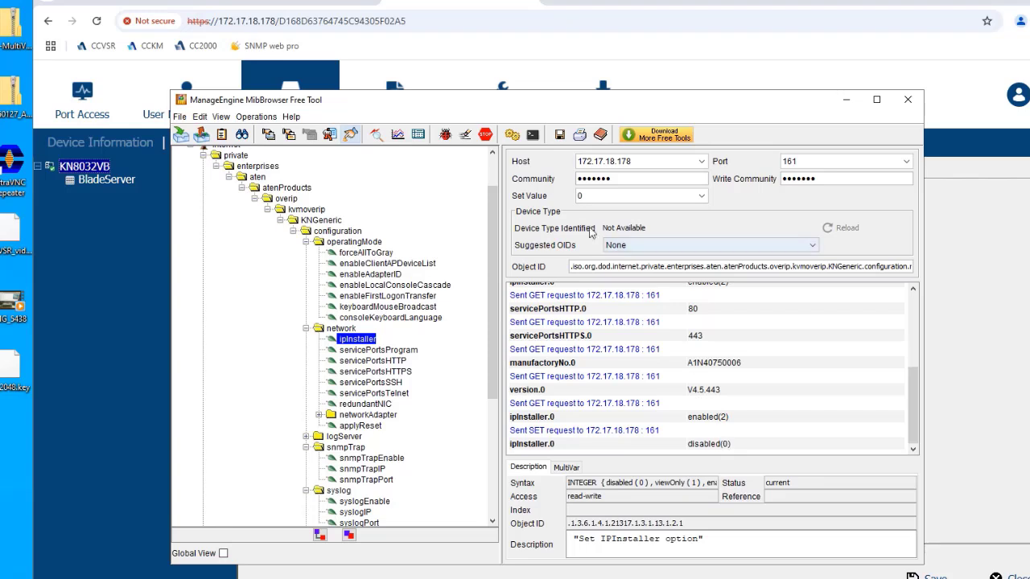
left_click_drag(590, 195, 523, 197)
type("1")
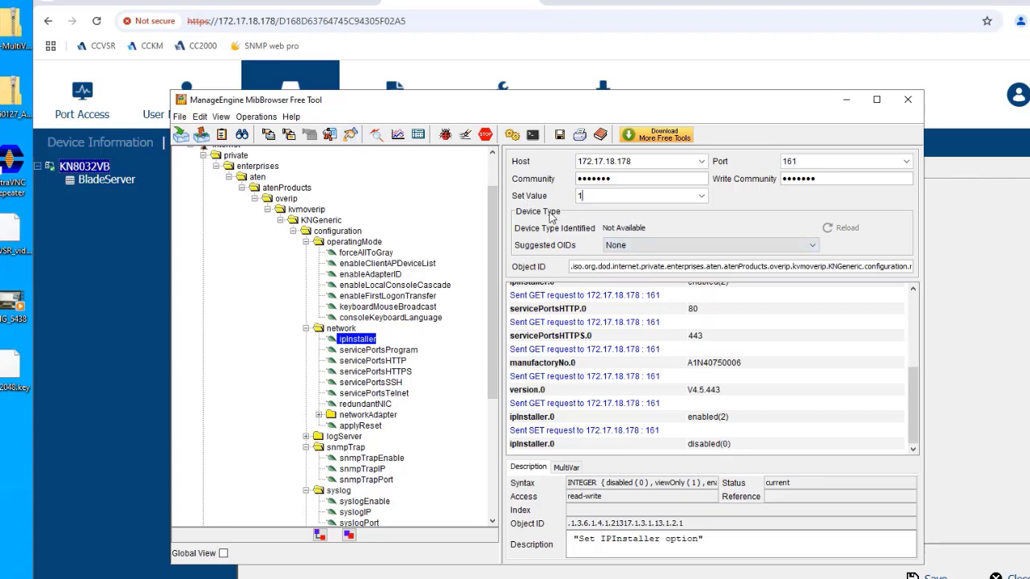
left_click(350, 134)
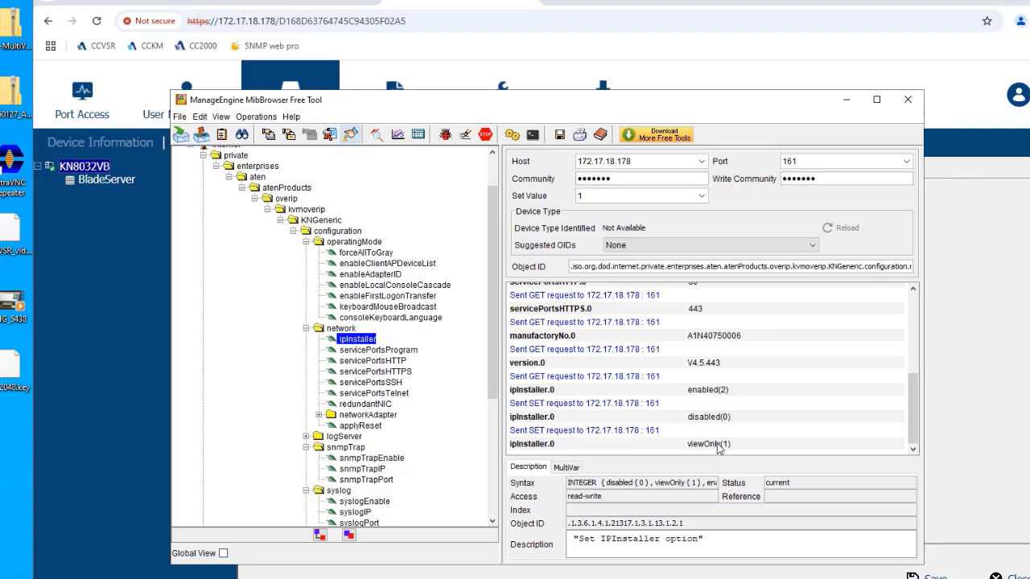
- Set ipInstaller back to enabled (2) on the device
left_click_drag(613, 193, 568, 199)
type("2")
left_click(350, 135)
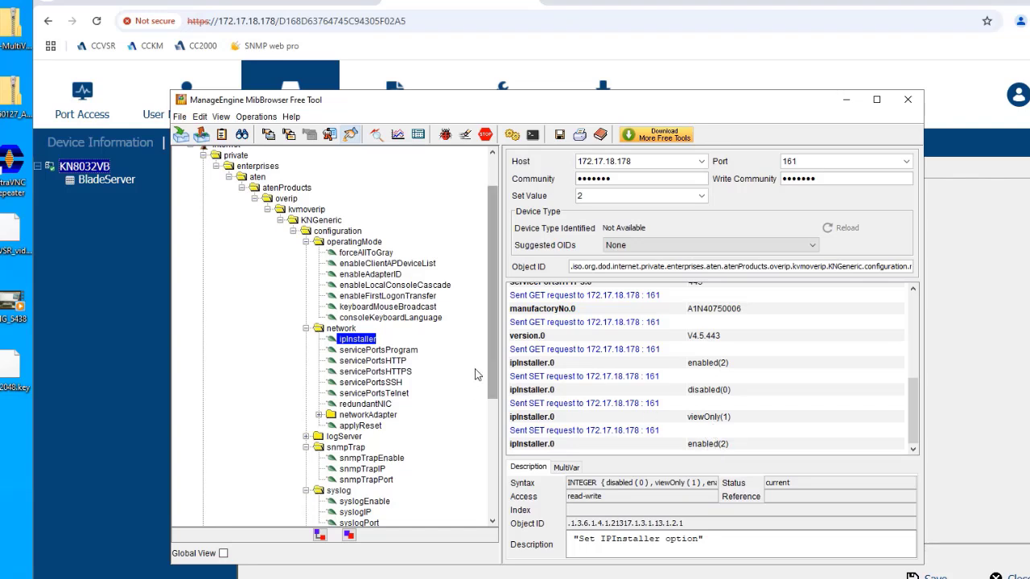
- Clear the read and write community strings, then GET ipInstaller and servicePortsHTTPS; both time out
left_click_drag(612, 179, 528, 185)
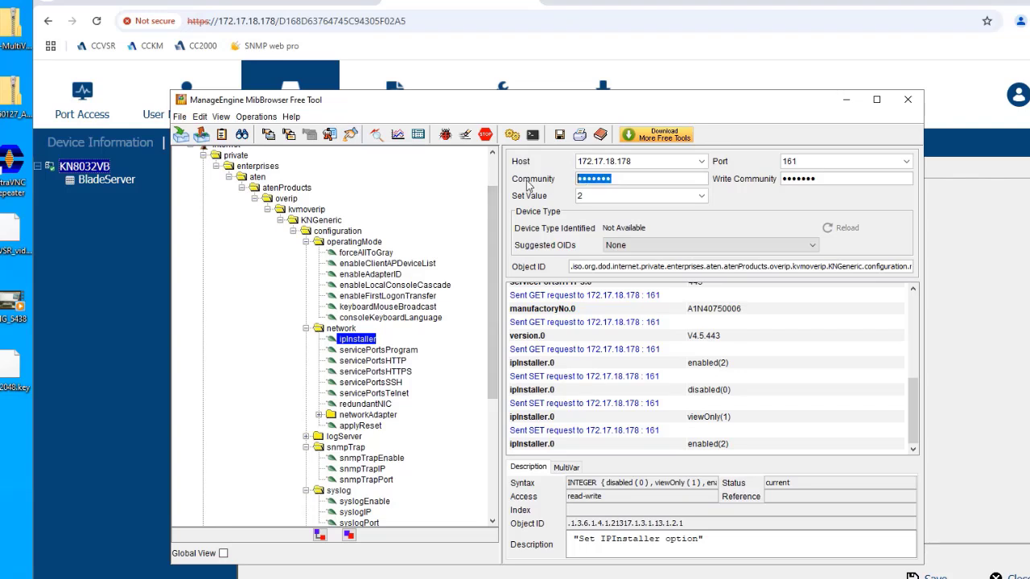
key("BackSpace")
left_click_drag(831, 178, 662, 184)
key("BackSpace")
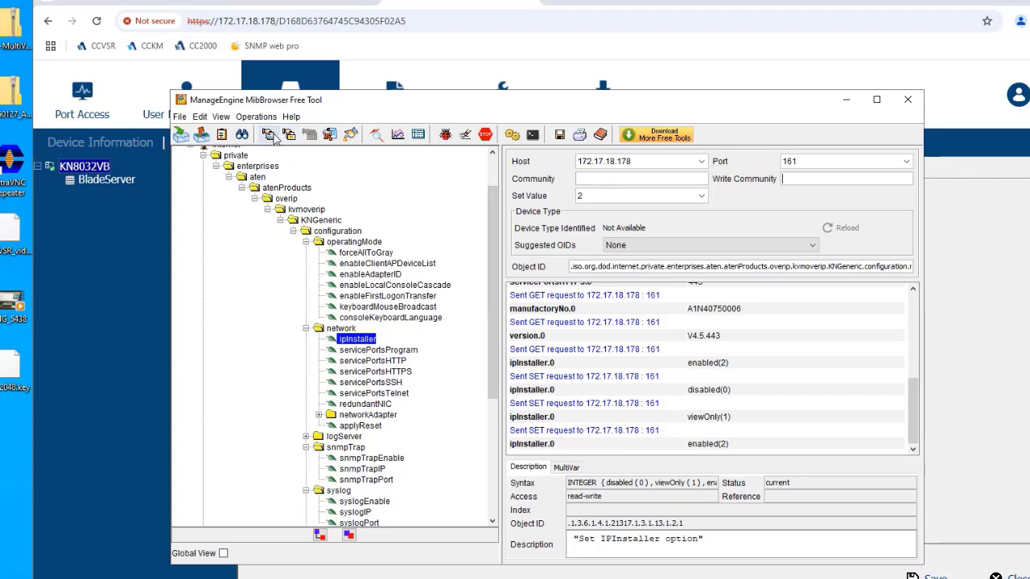
left_click(268, 134)
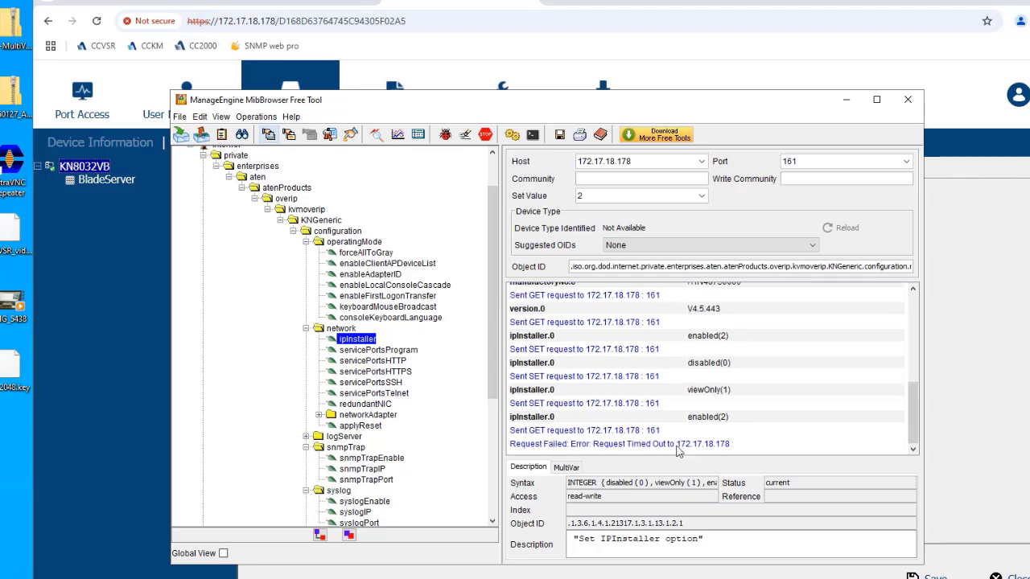
left_click(393, 372)
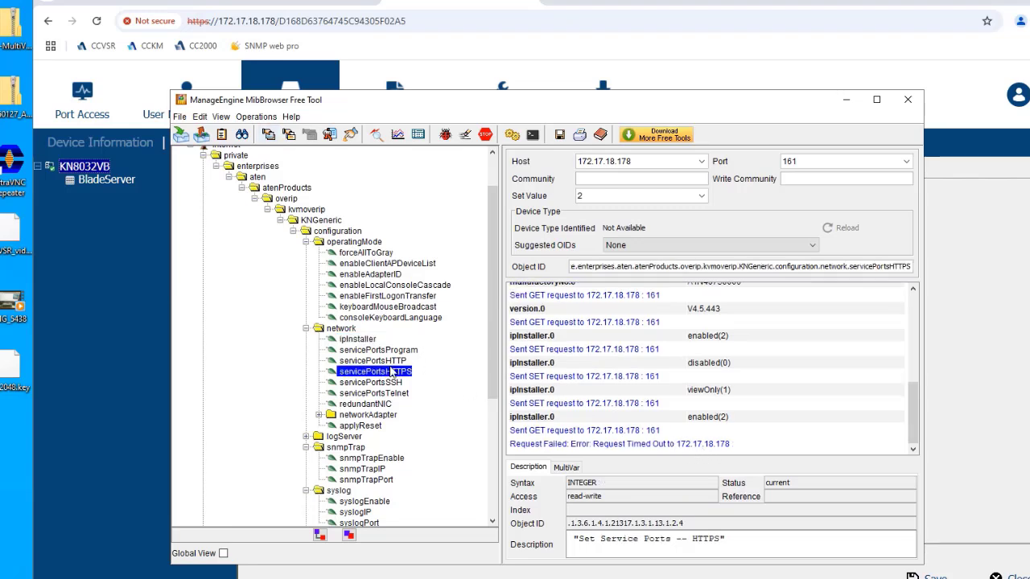
left_click(268, 135)
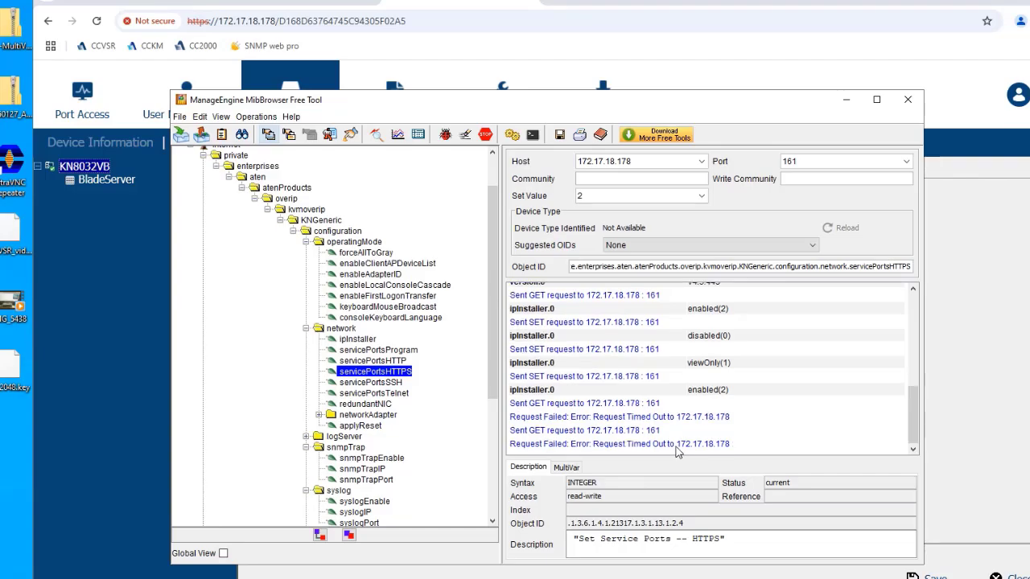
- Enter the web page's read community string and GET servicePortsHTTPS again, reading 443
left_click_drag(641, 103, 645, 285)
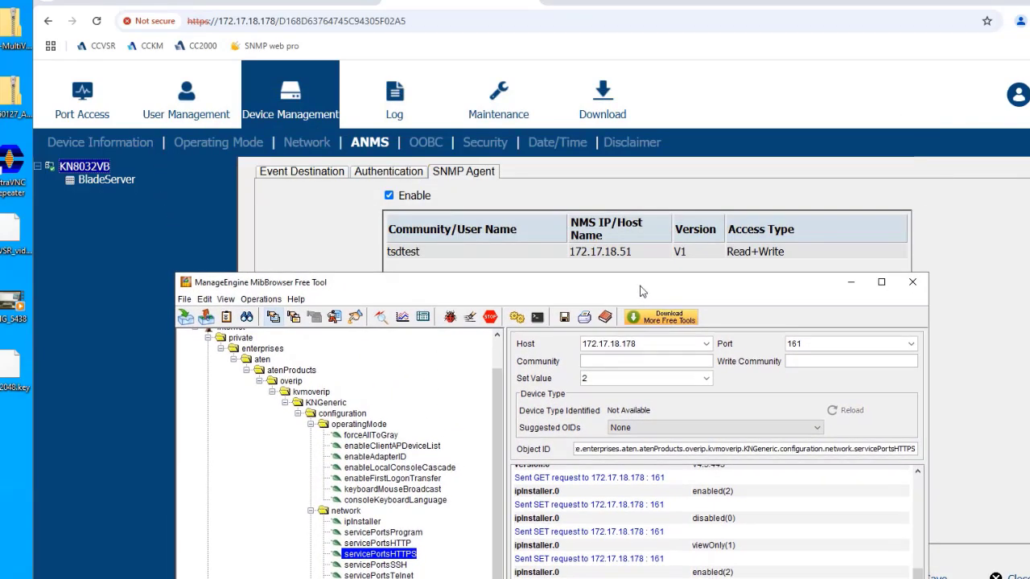
left_click(610, 359)
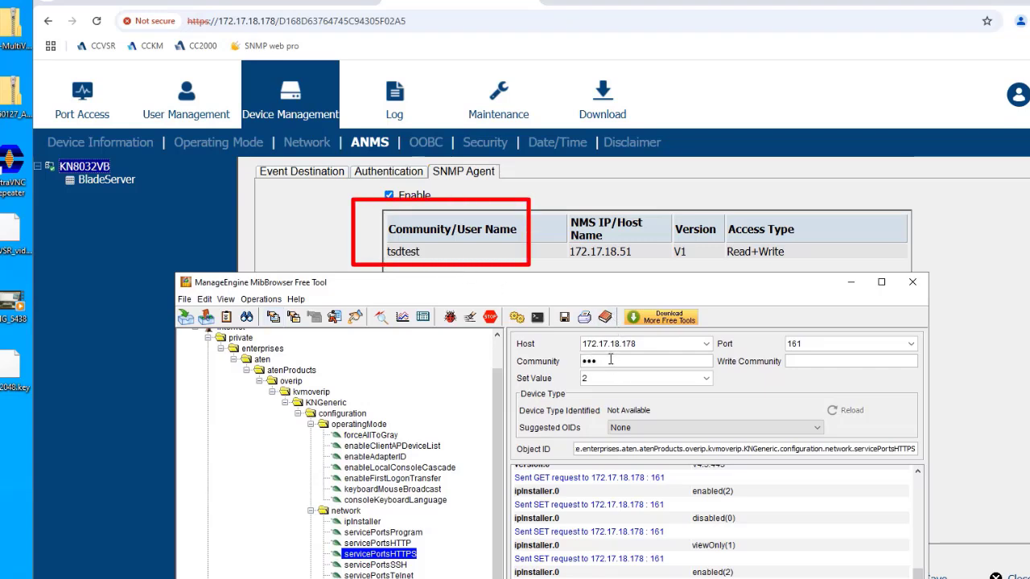
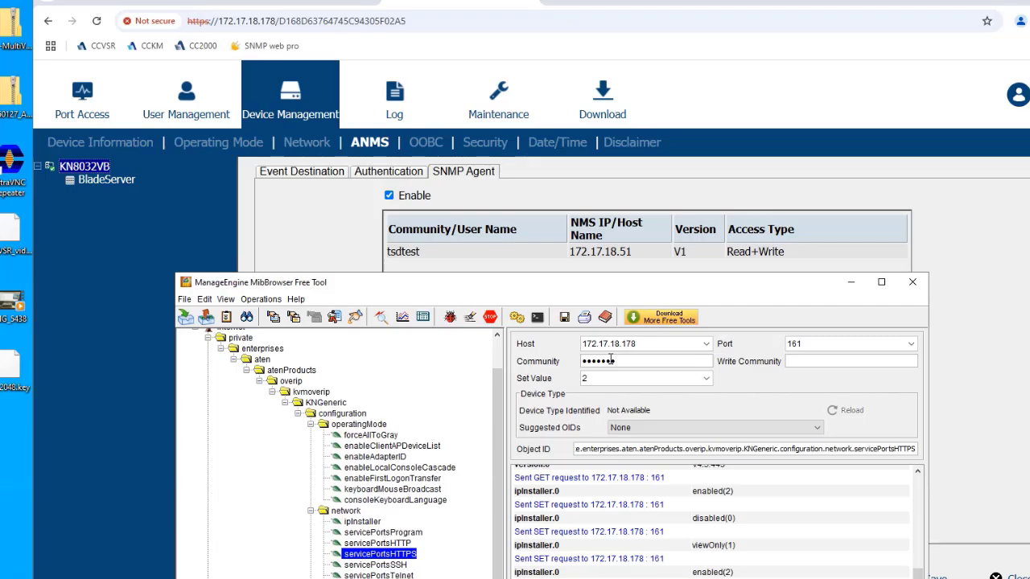
left_click_drag(391, 288, 420, 115)
left_click(302, 145)
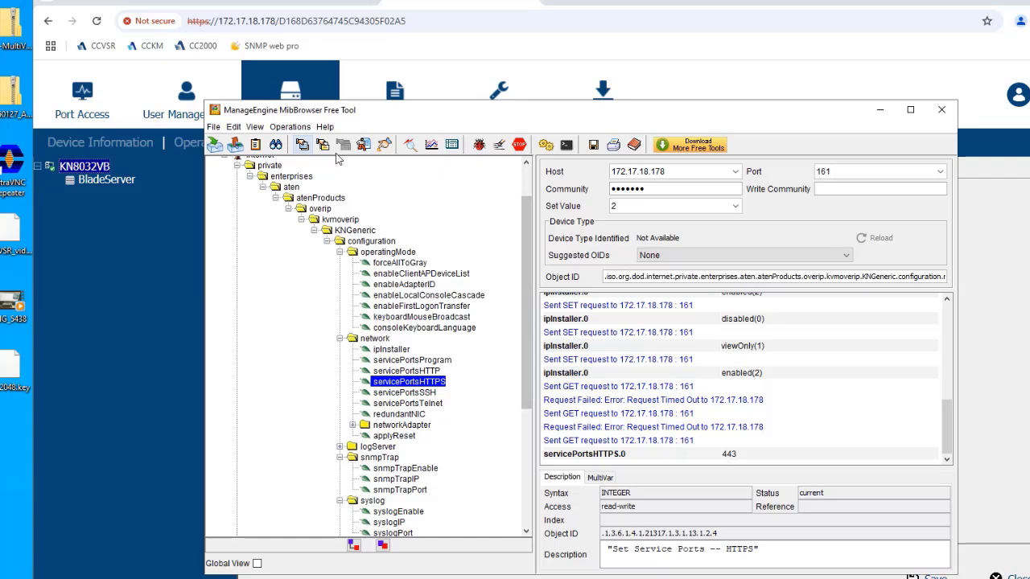
- Read servicePortsSSH as 22 and compare the SSH, HTTPS and HTTP port object IDs
left_click(420, 394)
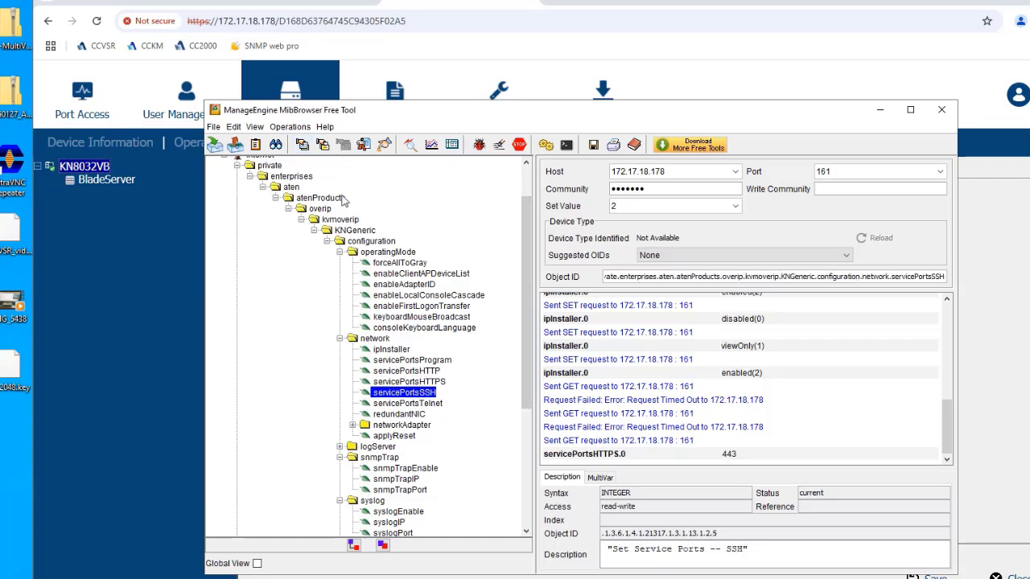
left_click(303, 145)
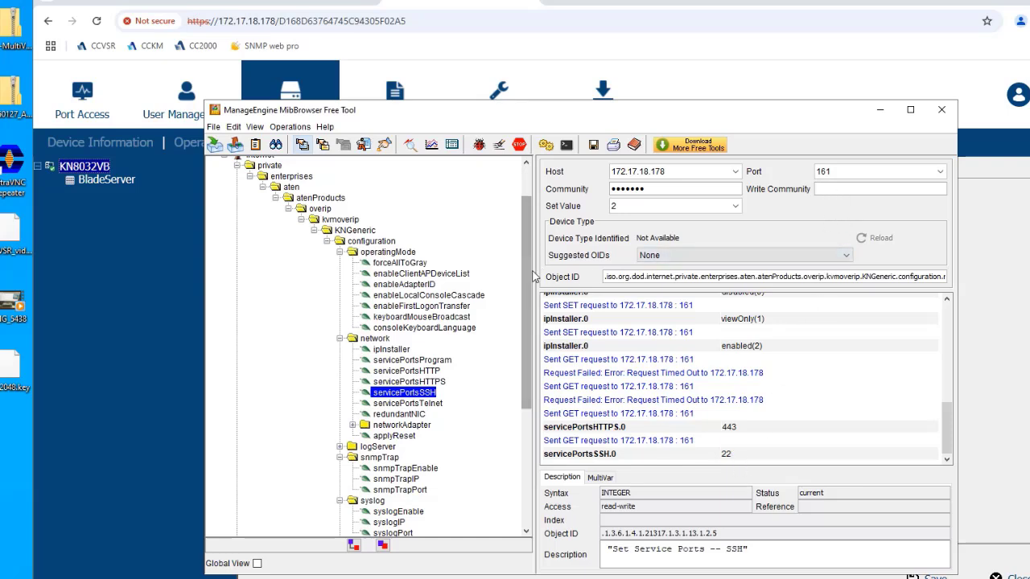
scroll(531, 279, "down", 1)
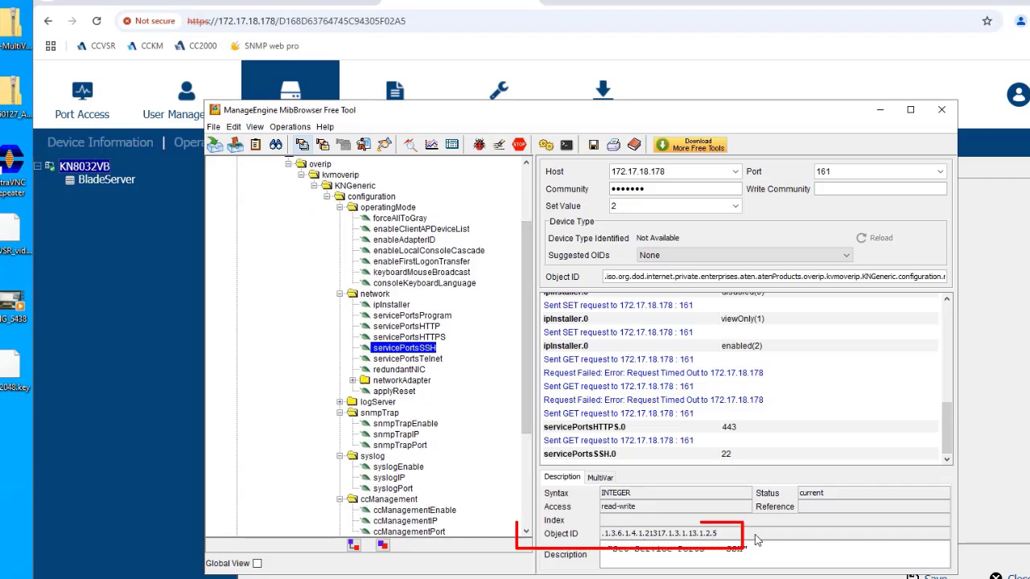
left_click_drag(718, 534, 586, 539)
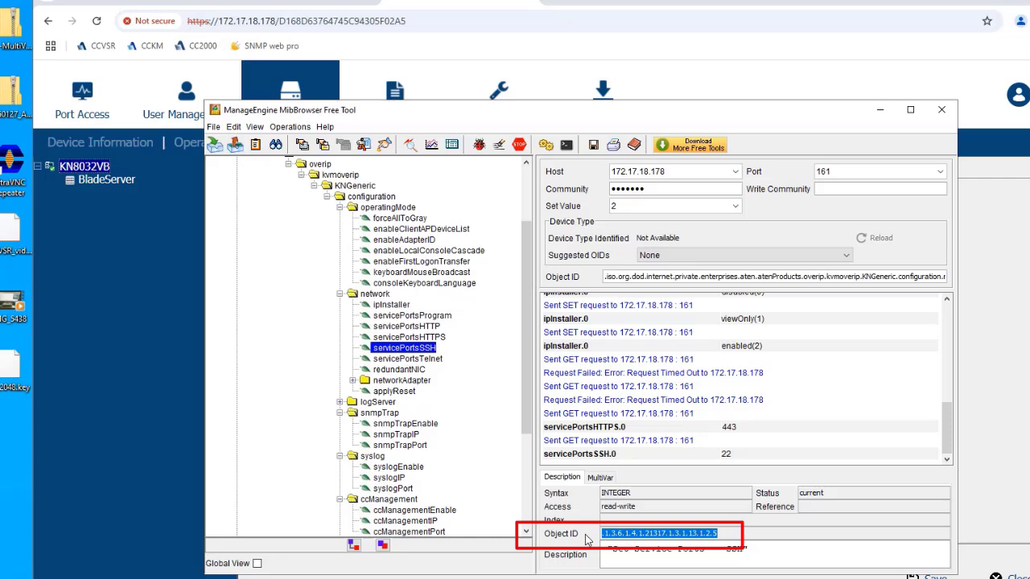
left_click(422, 339)
left_click_drag(732, 539, 576, 534)
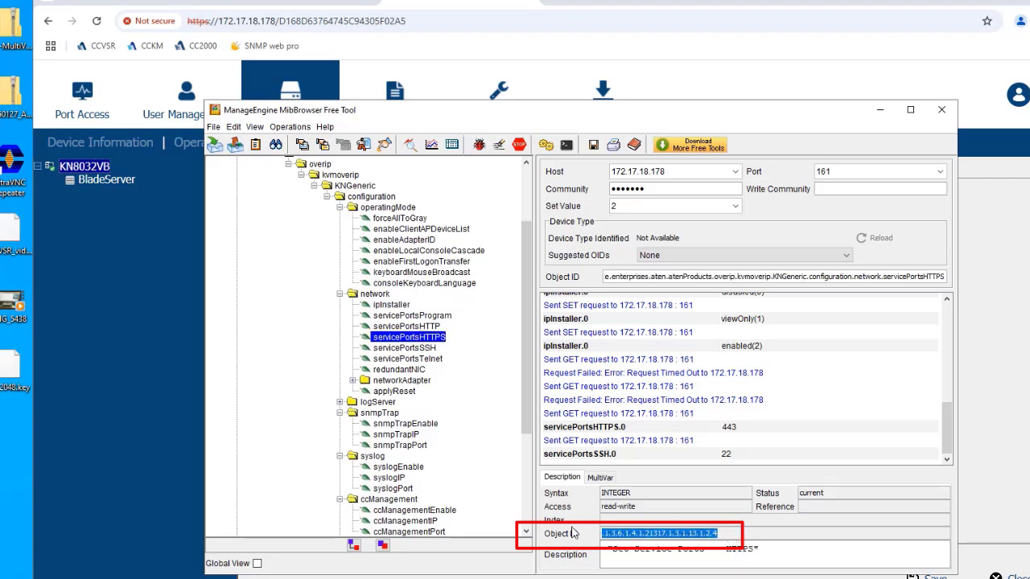
left_click(422, 328)
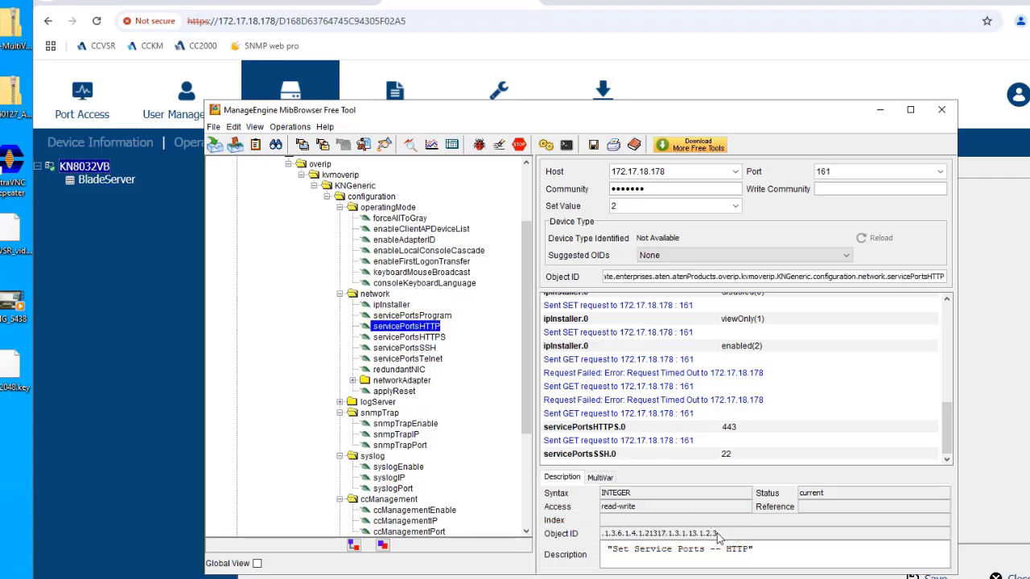
scroll(418, 248, "up", 2)
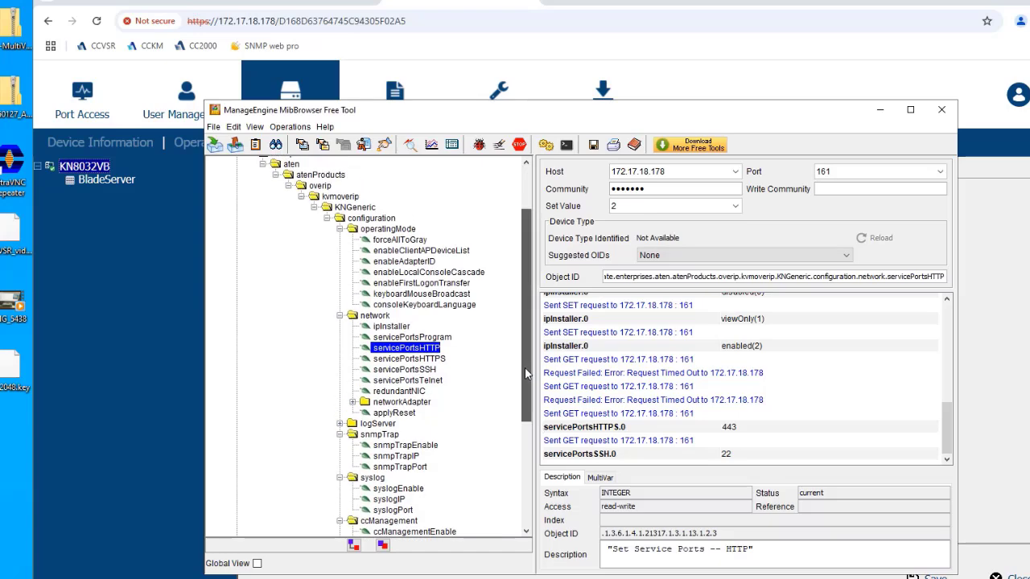
- View the descriptions of forceAllToGray and PSU1Status in the MIB tree
left_click(410, 241)
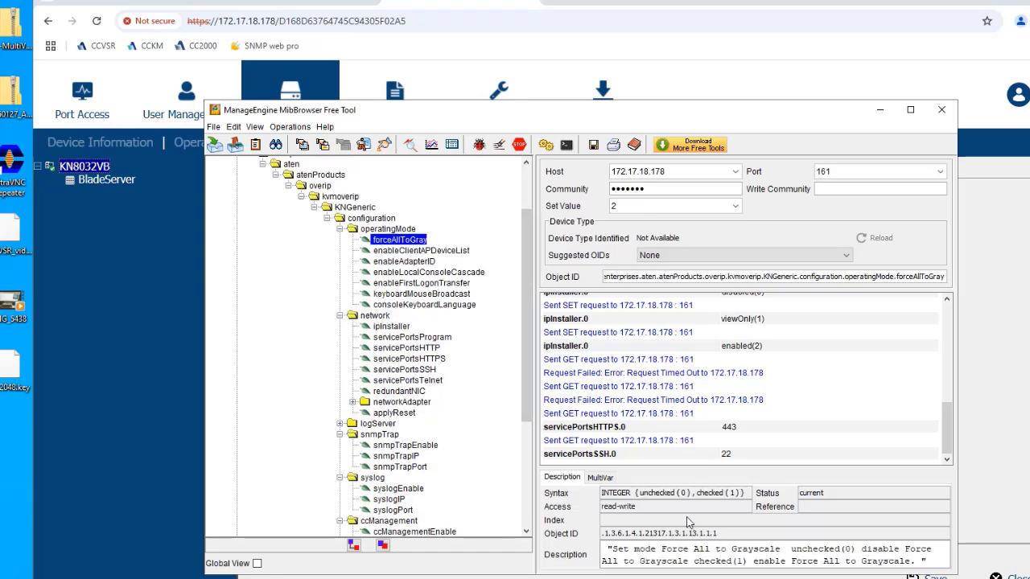
left_click_drag(527, 402, 527, 509)
left_click(406, 457)
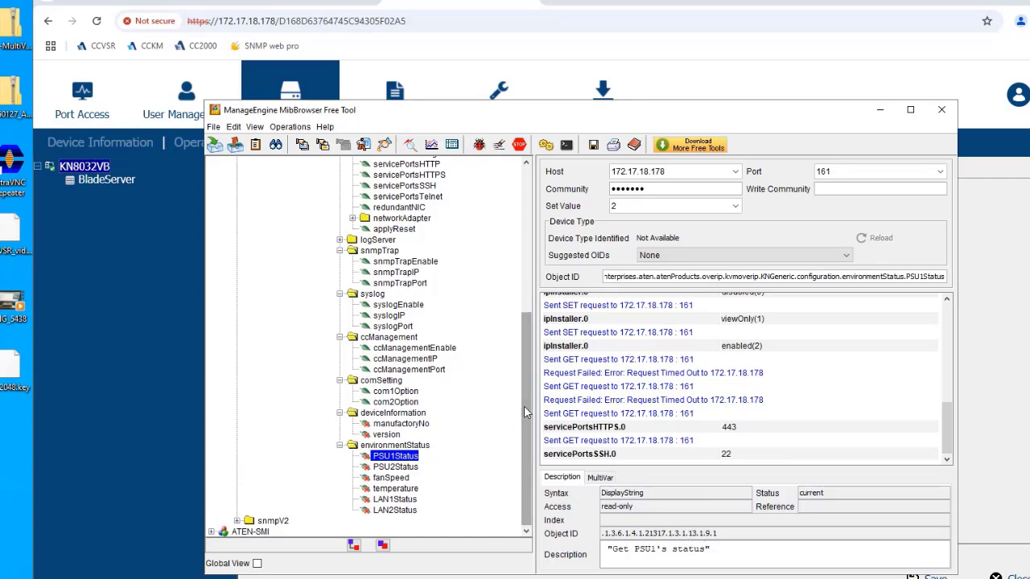
left_click_drag(524, 412, 528, 258)
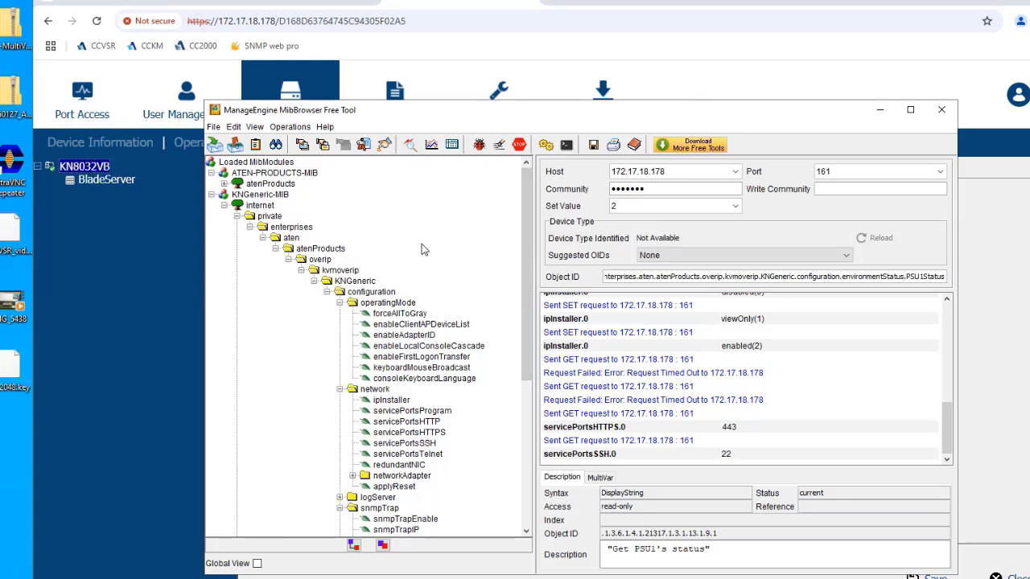
- On the web SNMP Agent page, open the Modify dialog for the community entry
left_click(697, 69)
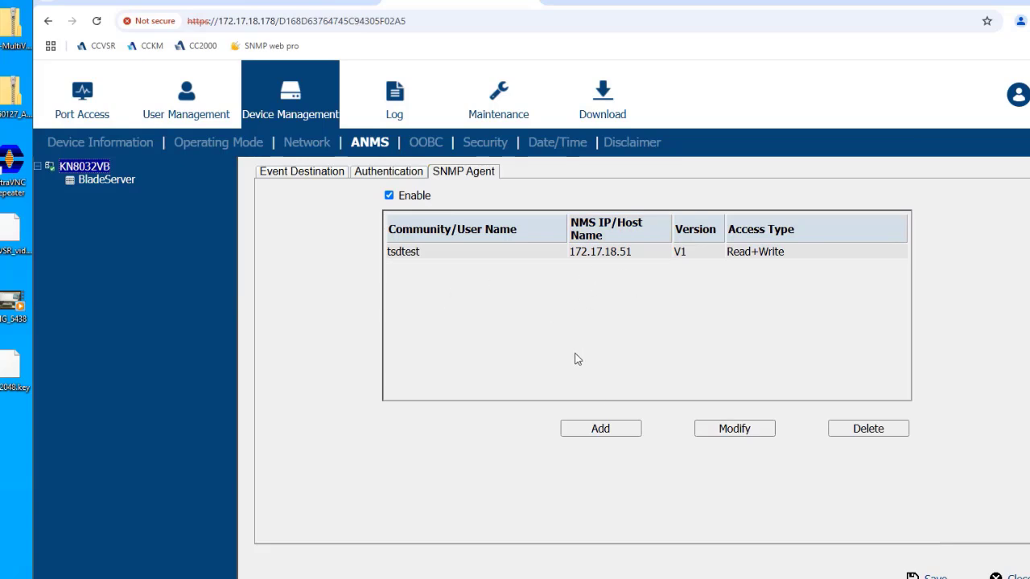
left_click(539, 255)
left_click(733, 431)
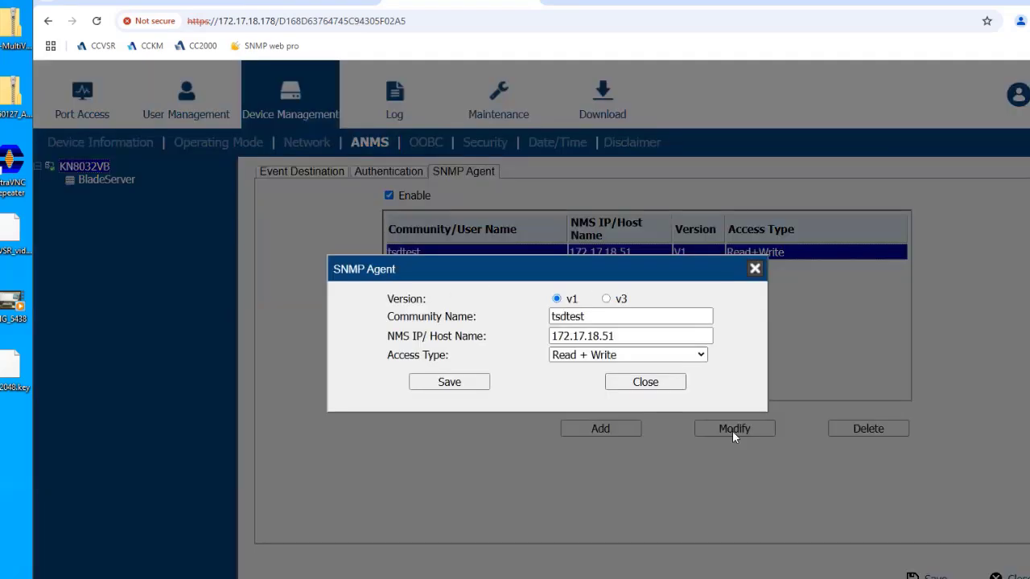